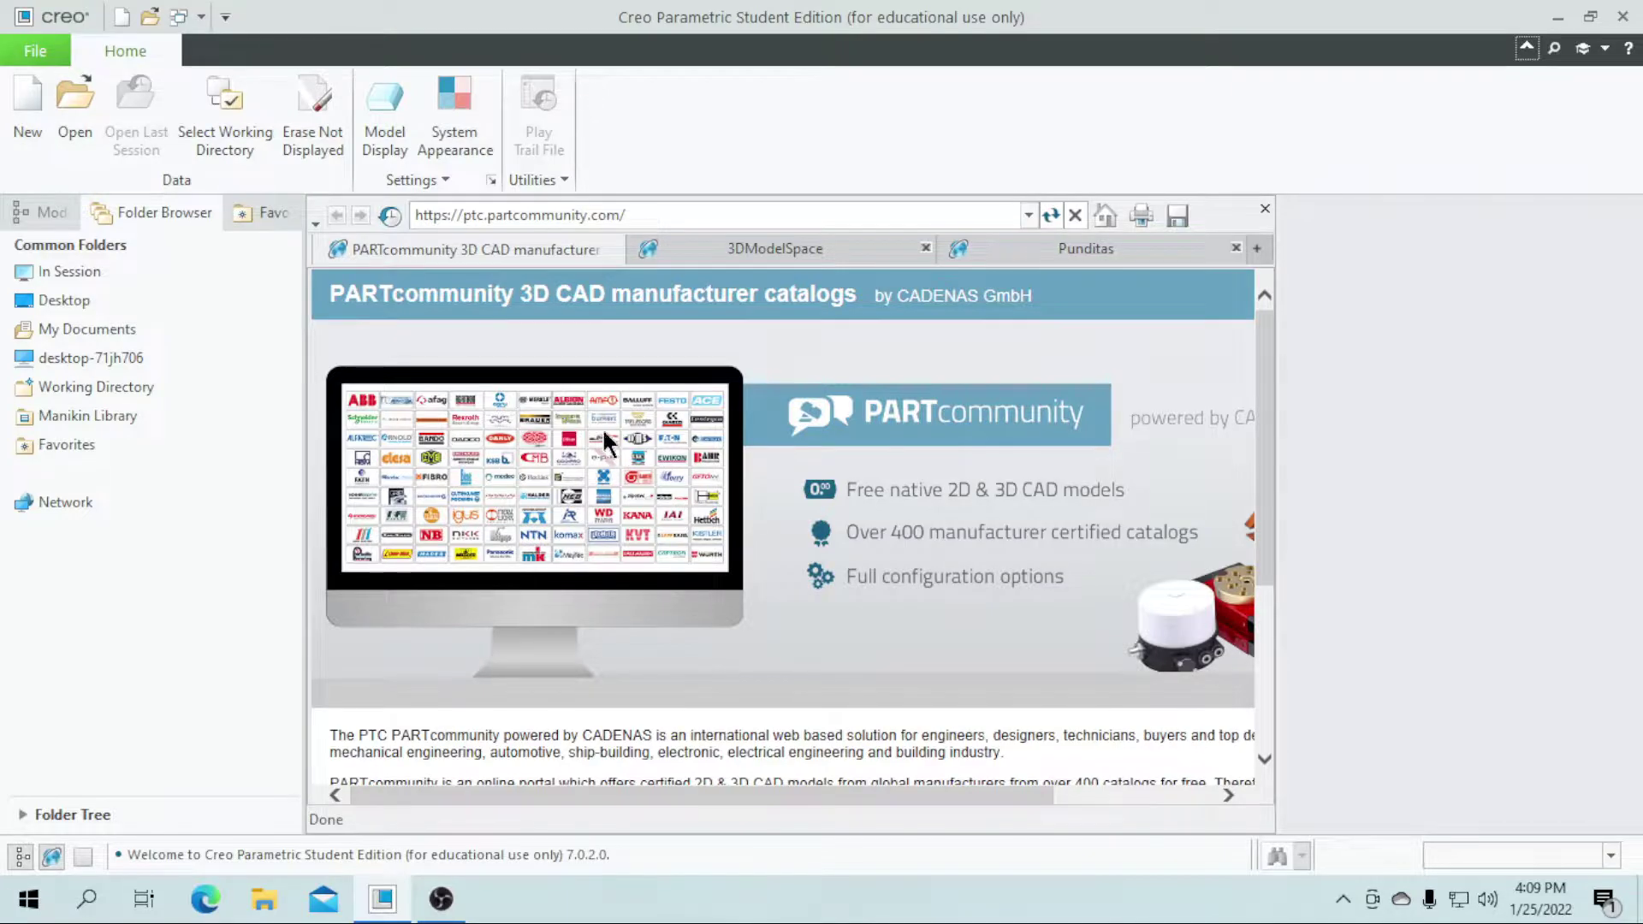
Start a new Sheetmetal part file called wave_washer using the default template
left_click(34, 115)
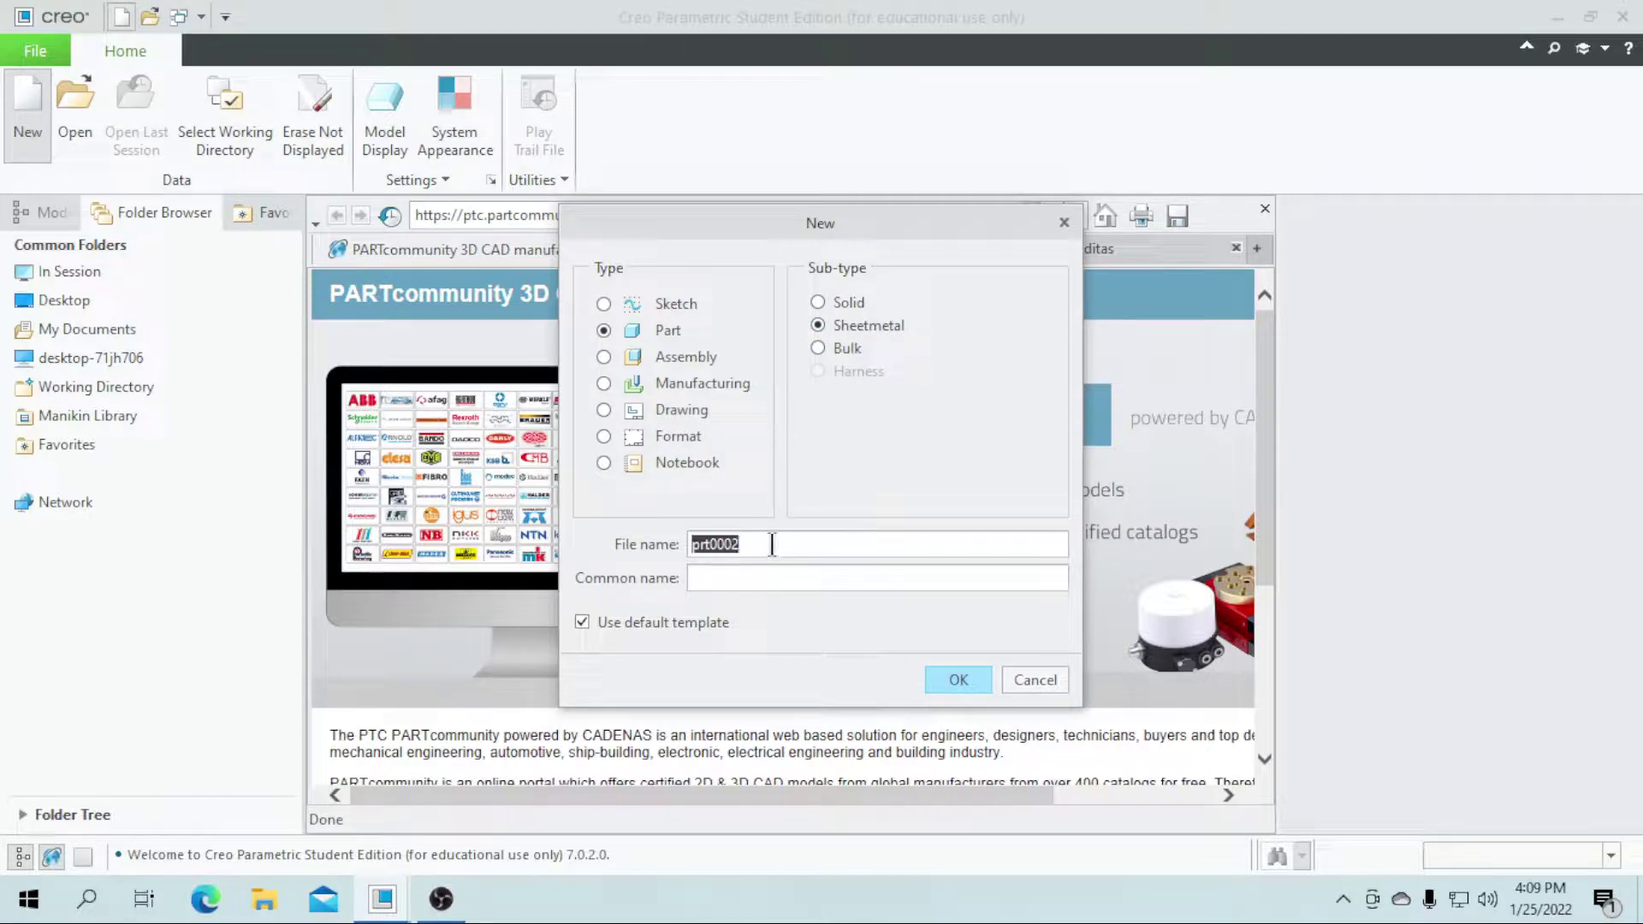
type("wave_washer")
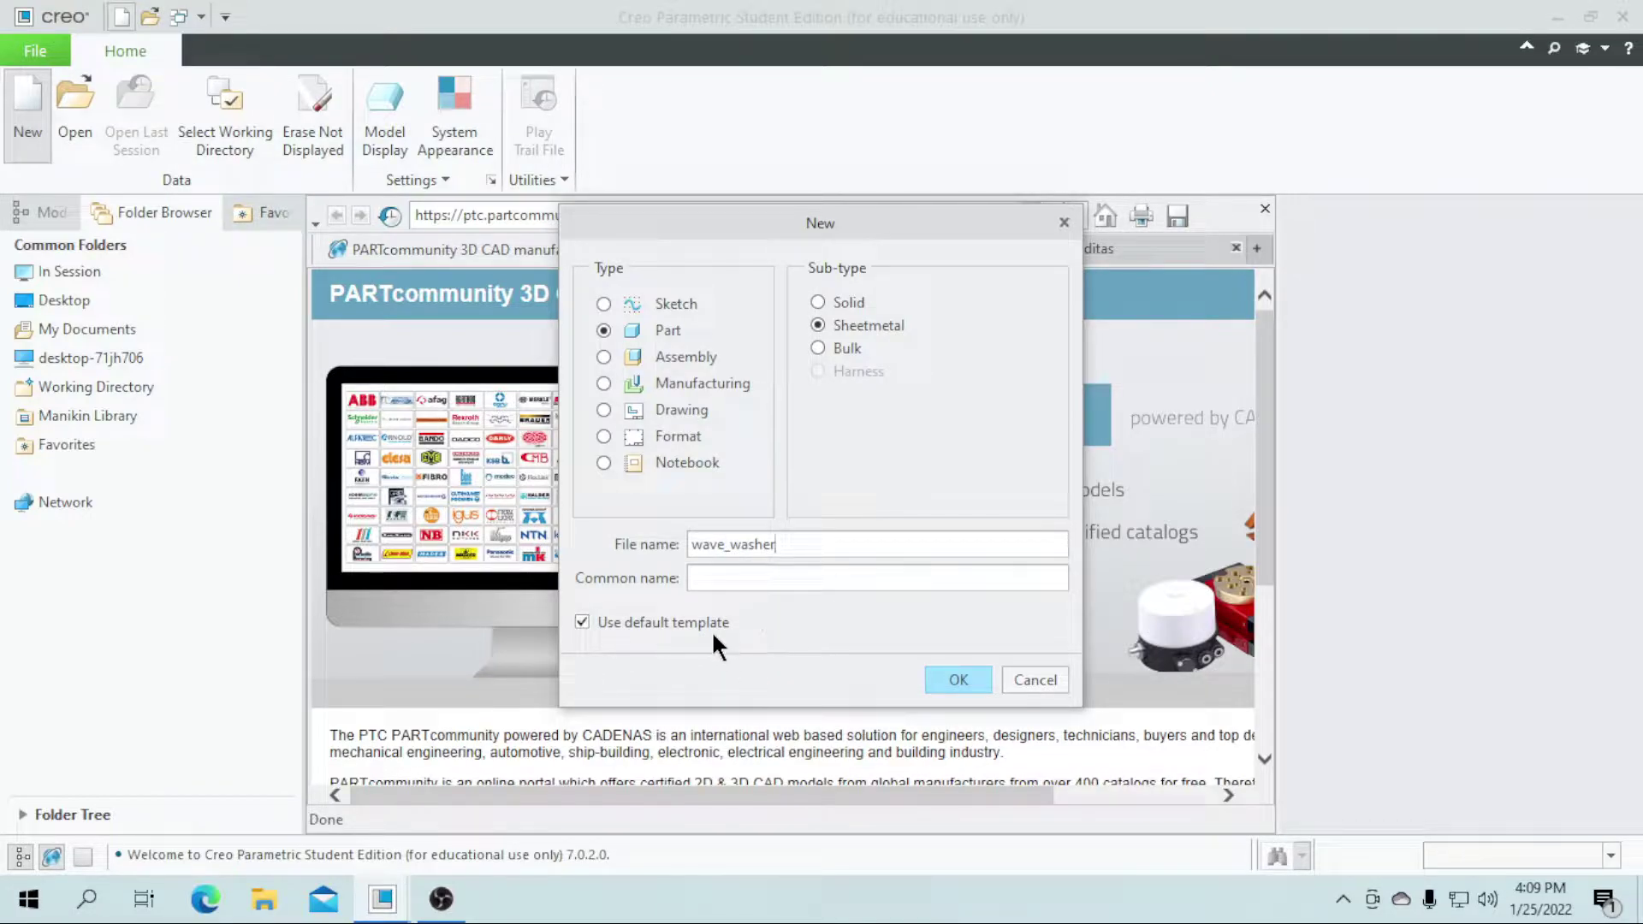
left_click(946, 676)
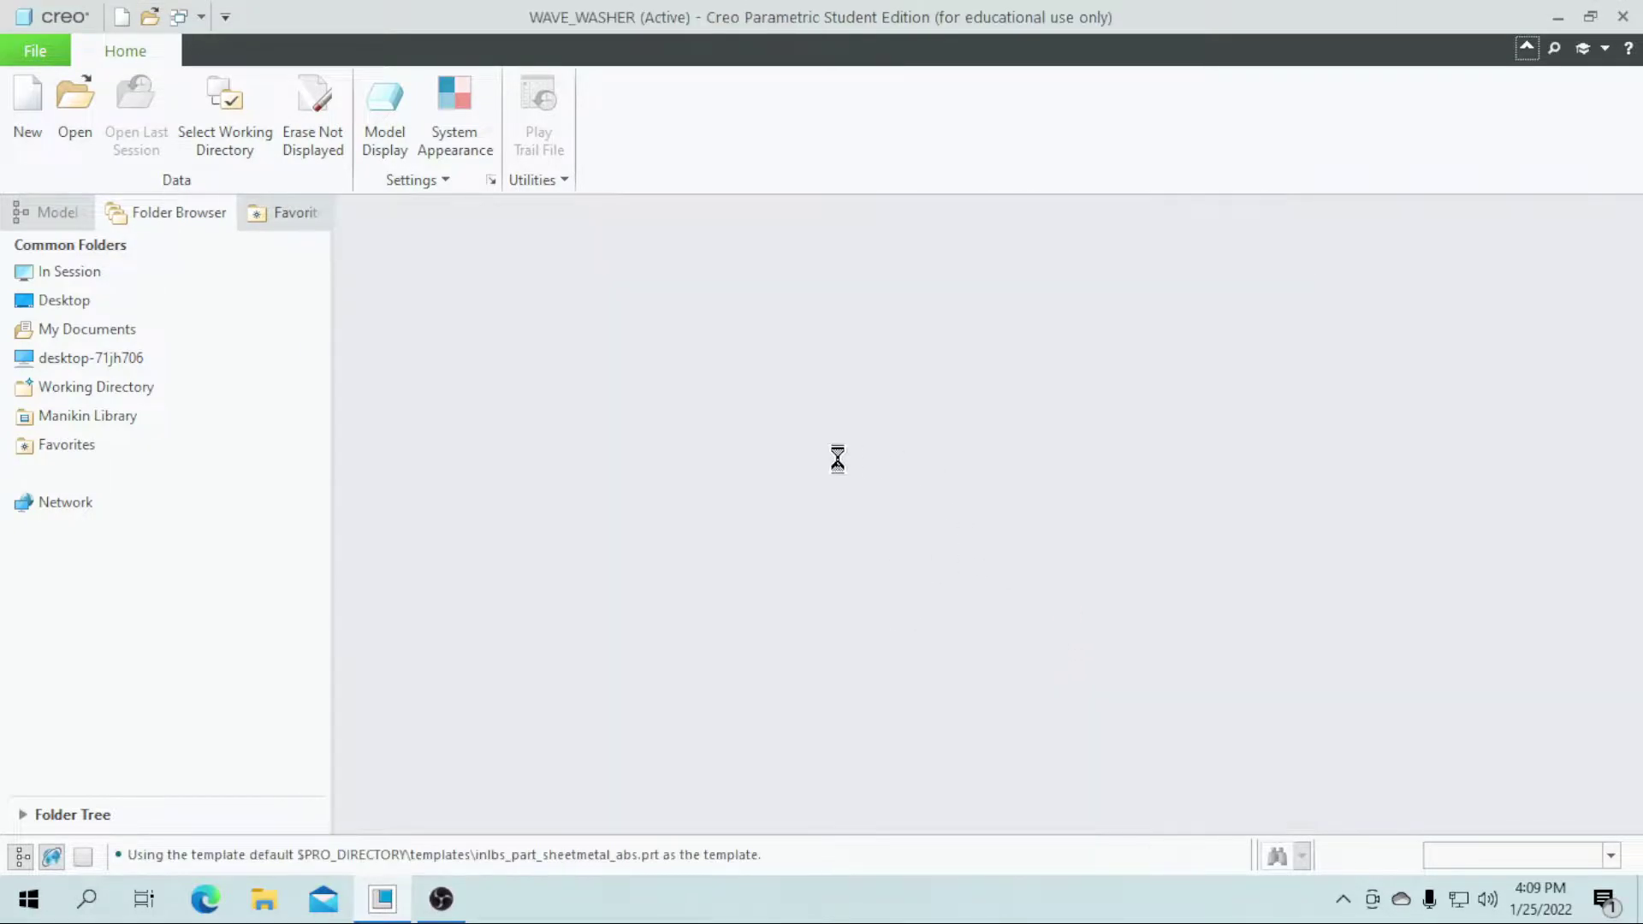
Start a sketch on the TOP datum plane, viewed flat to the screen
middle_click_drag(818, 438, 757, 439, "shift")
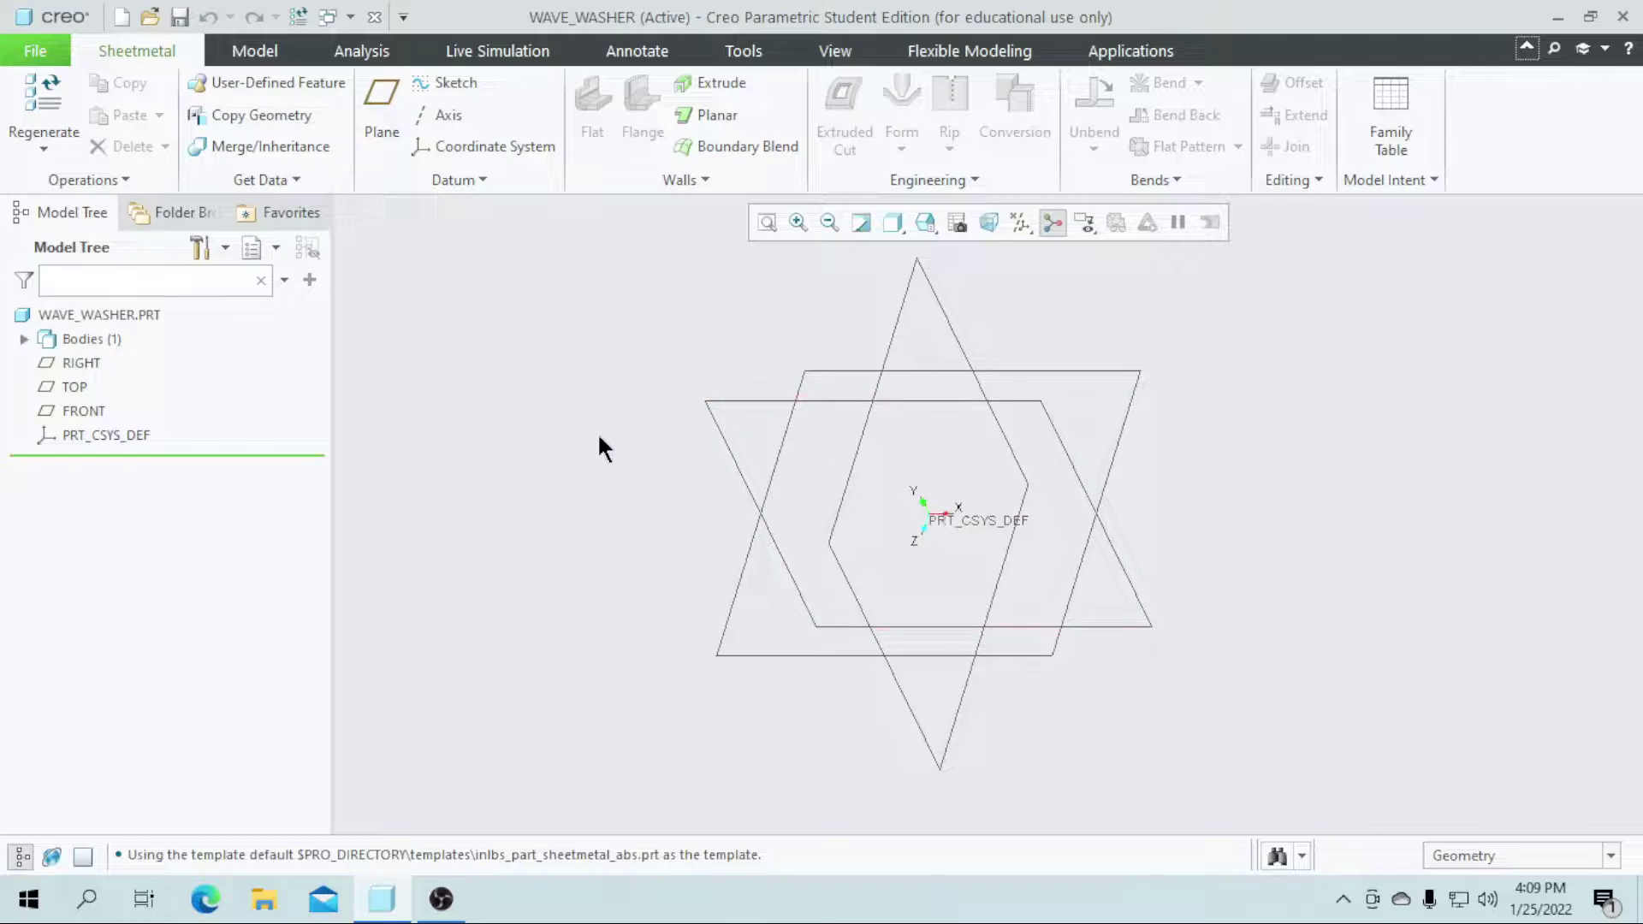
left_click(453, 82)
left_click(66, 390)
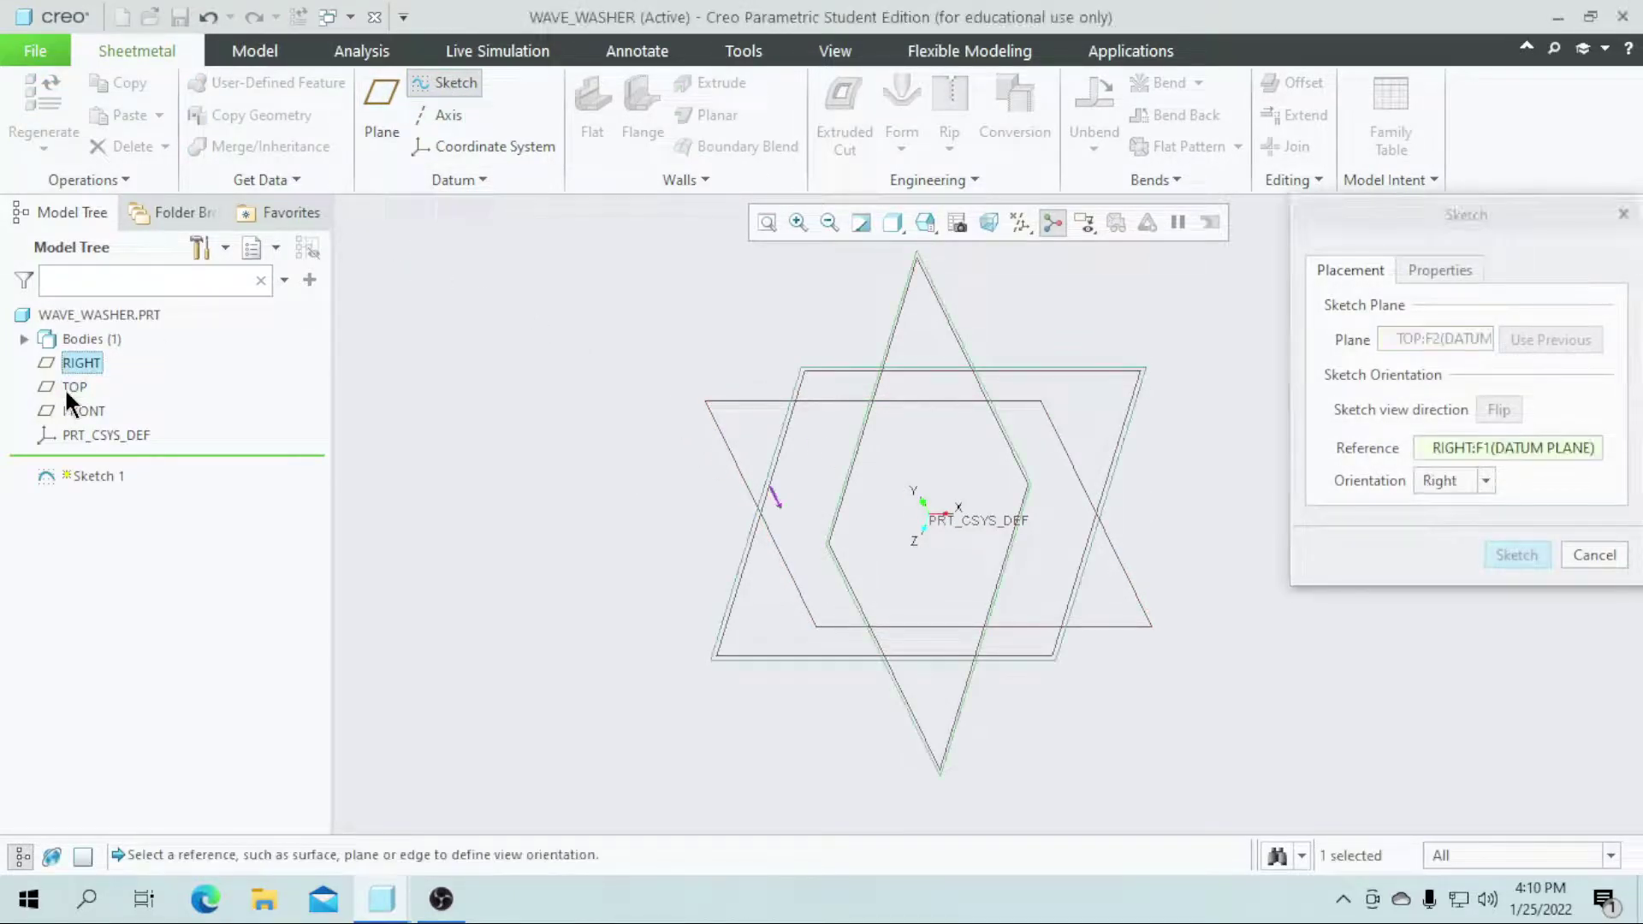
left_click(1516, 555)
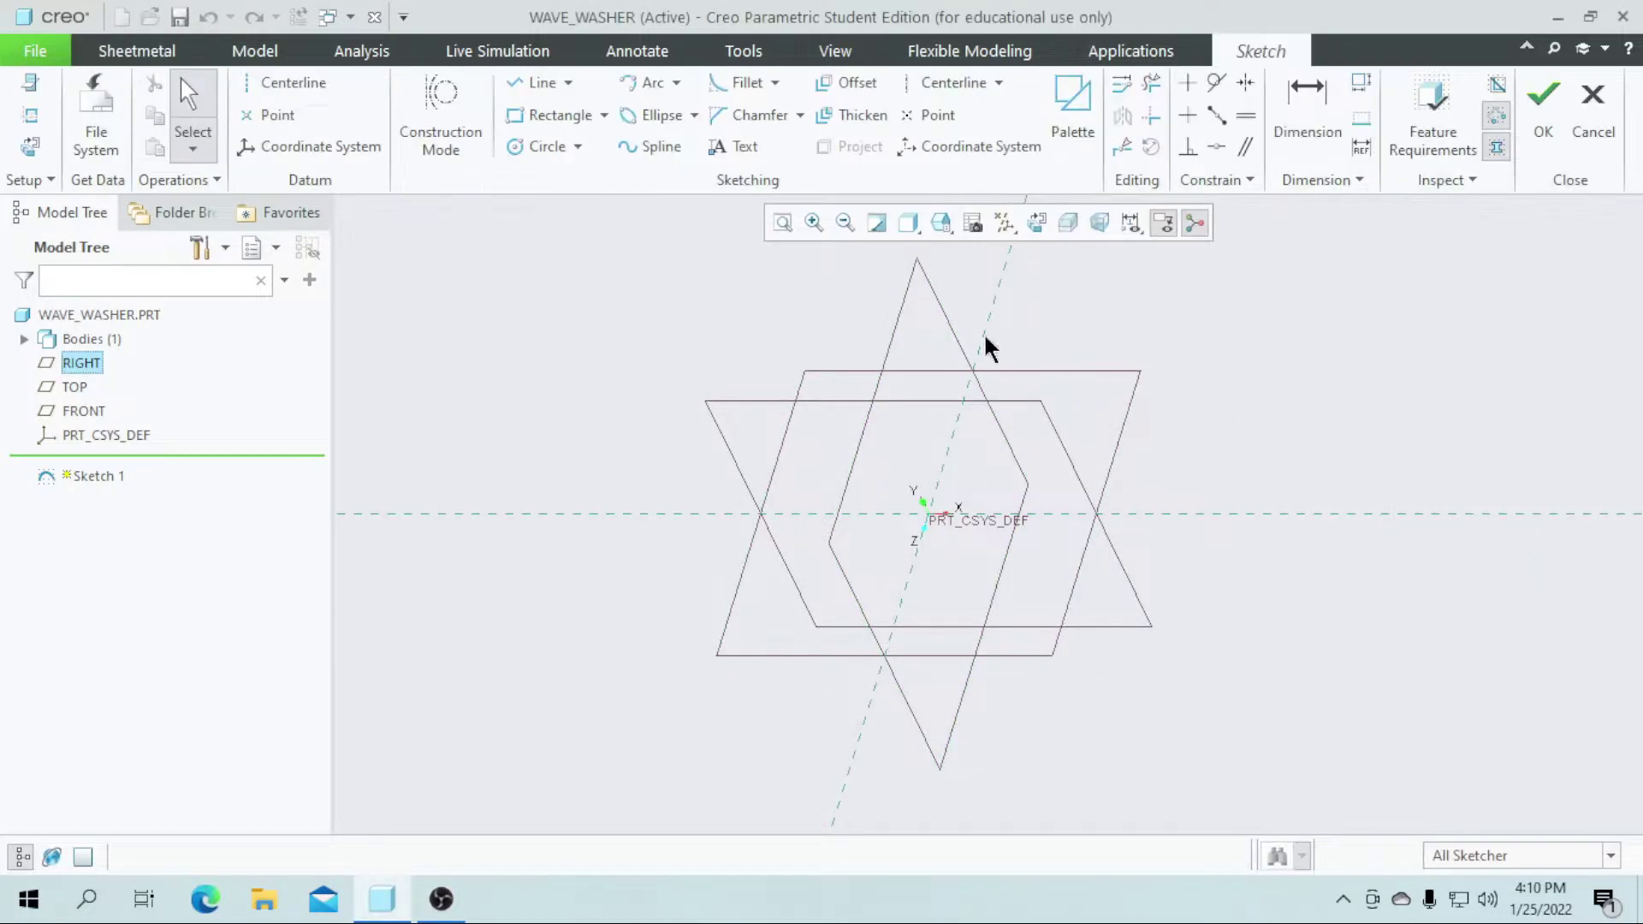
left_click(1032, 223)
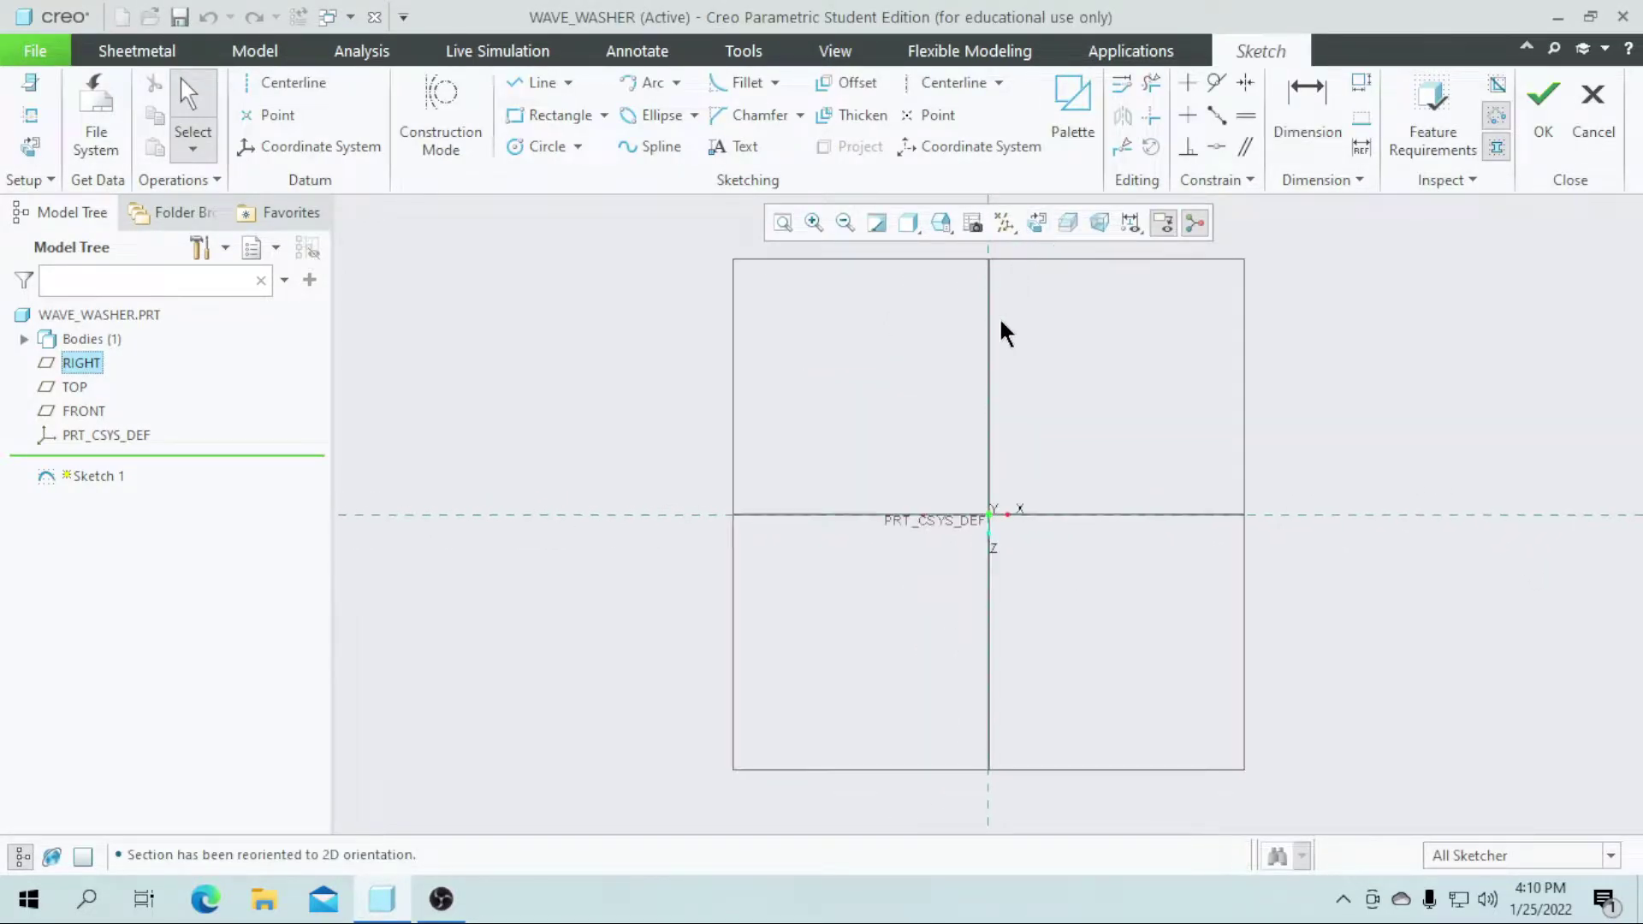
Draw a circle centred on the origin with diameter 5
left_click(544, 147)
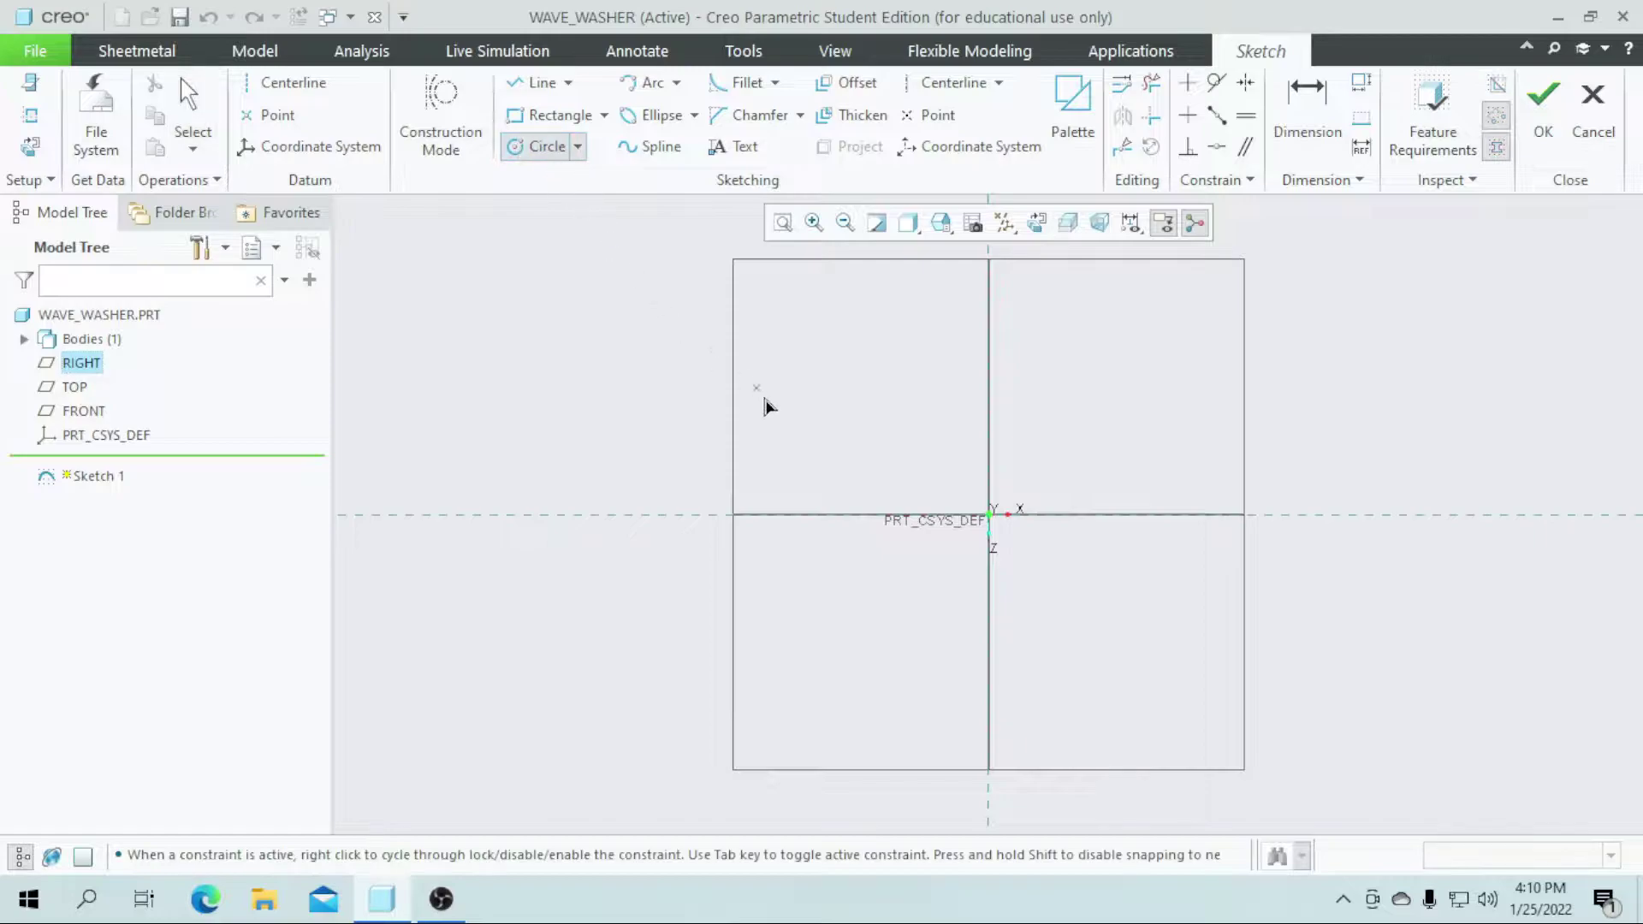
left_click(990, 515)
left_click(900, 459)
middle_click(1072, 511)
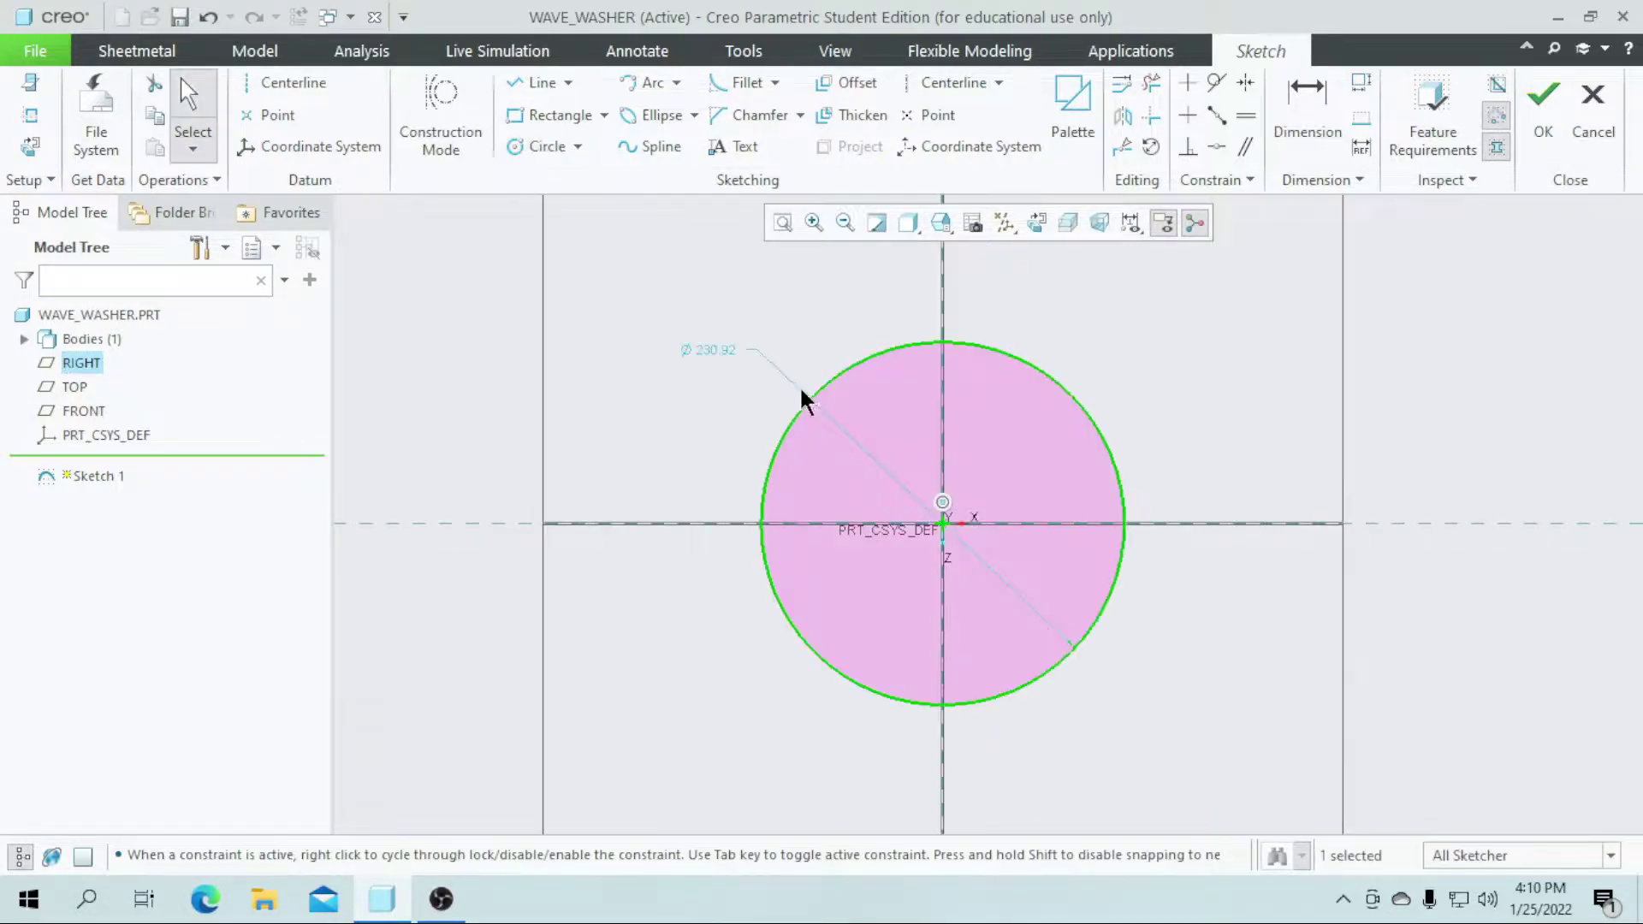
double_click(712, 347)
type("5")
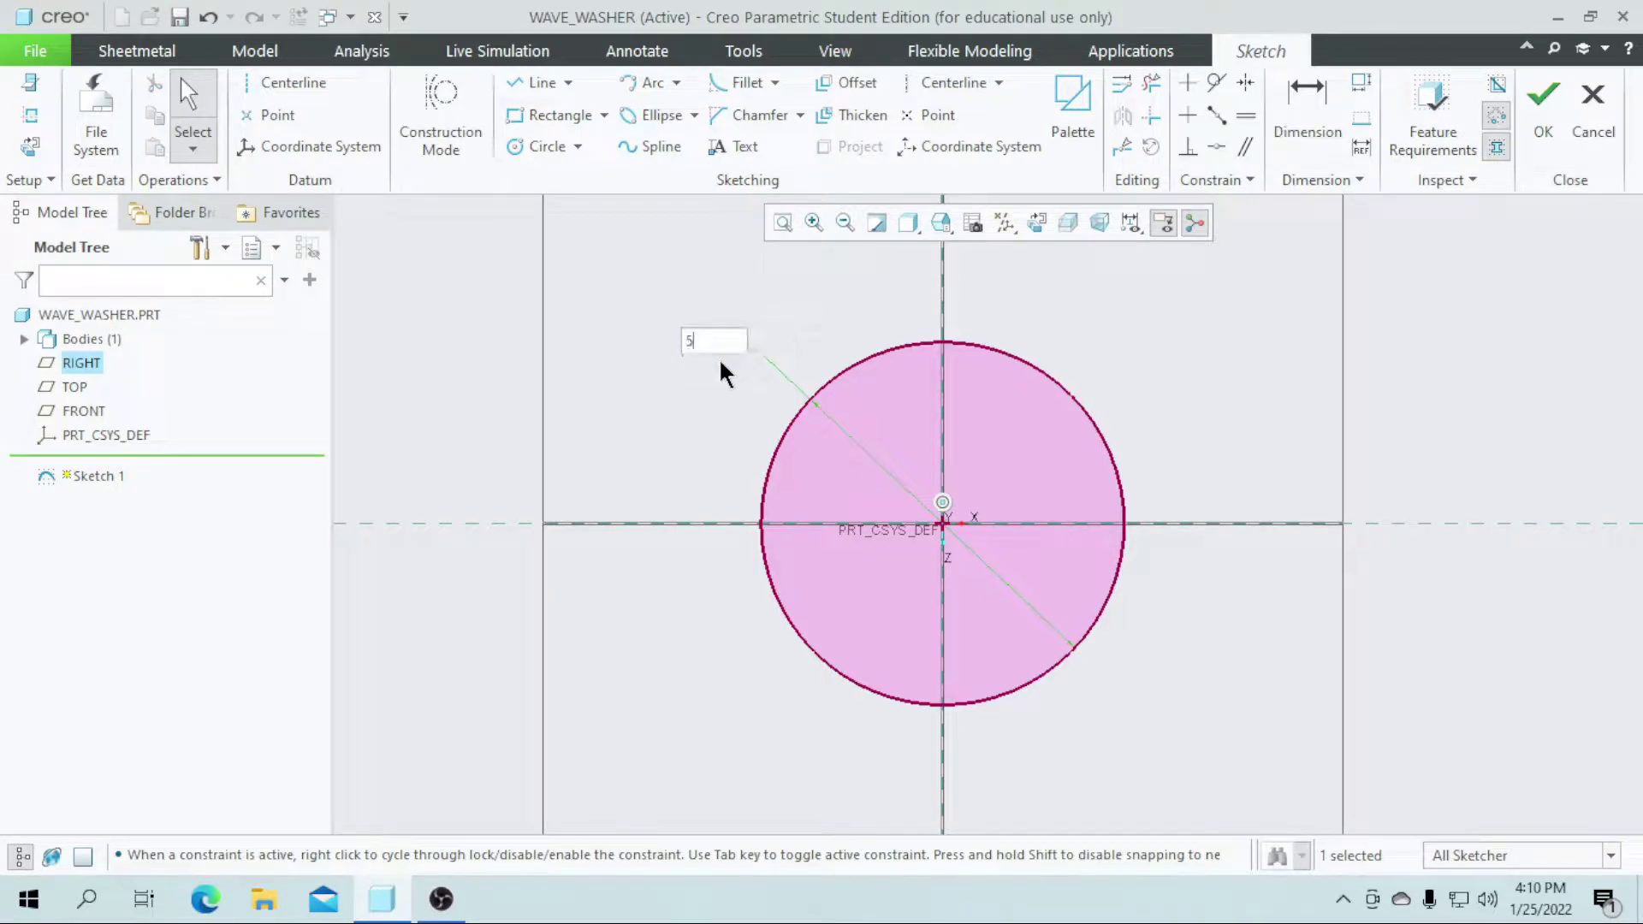
key("Return")
scroll(942, 552, "down", 5)
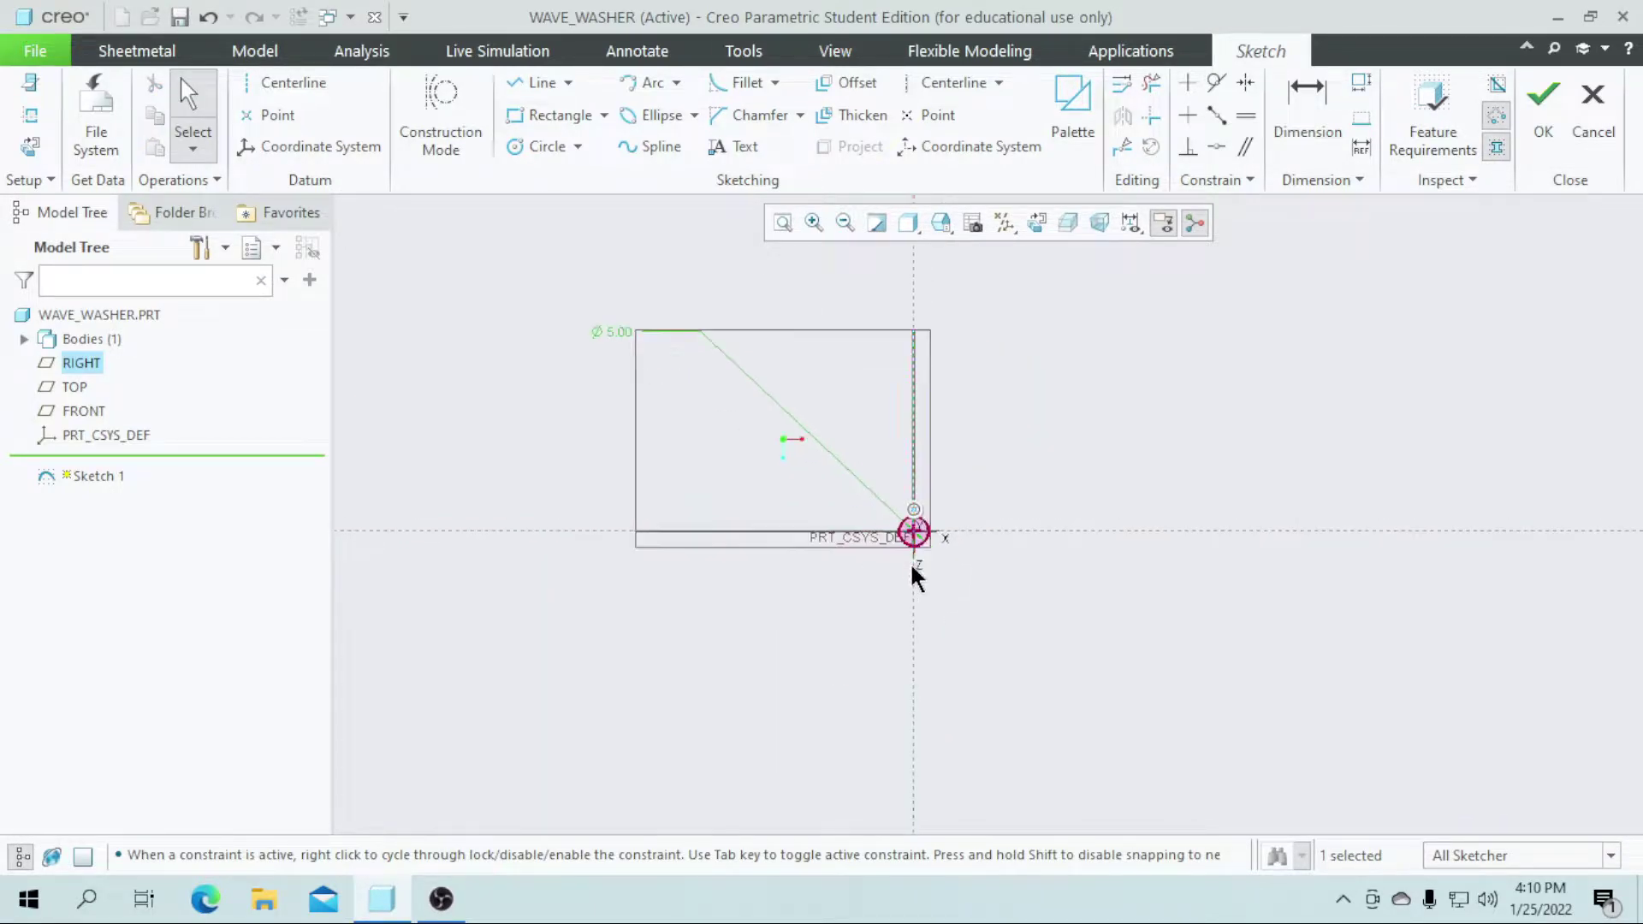
scroll(920, 526, "down", 5)
scroll(945, 505, "down", 4)
scroll(1181, 522, "up", 4)
scroll(1181, 522, "down", 1)
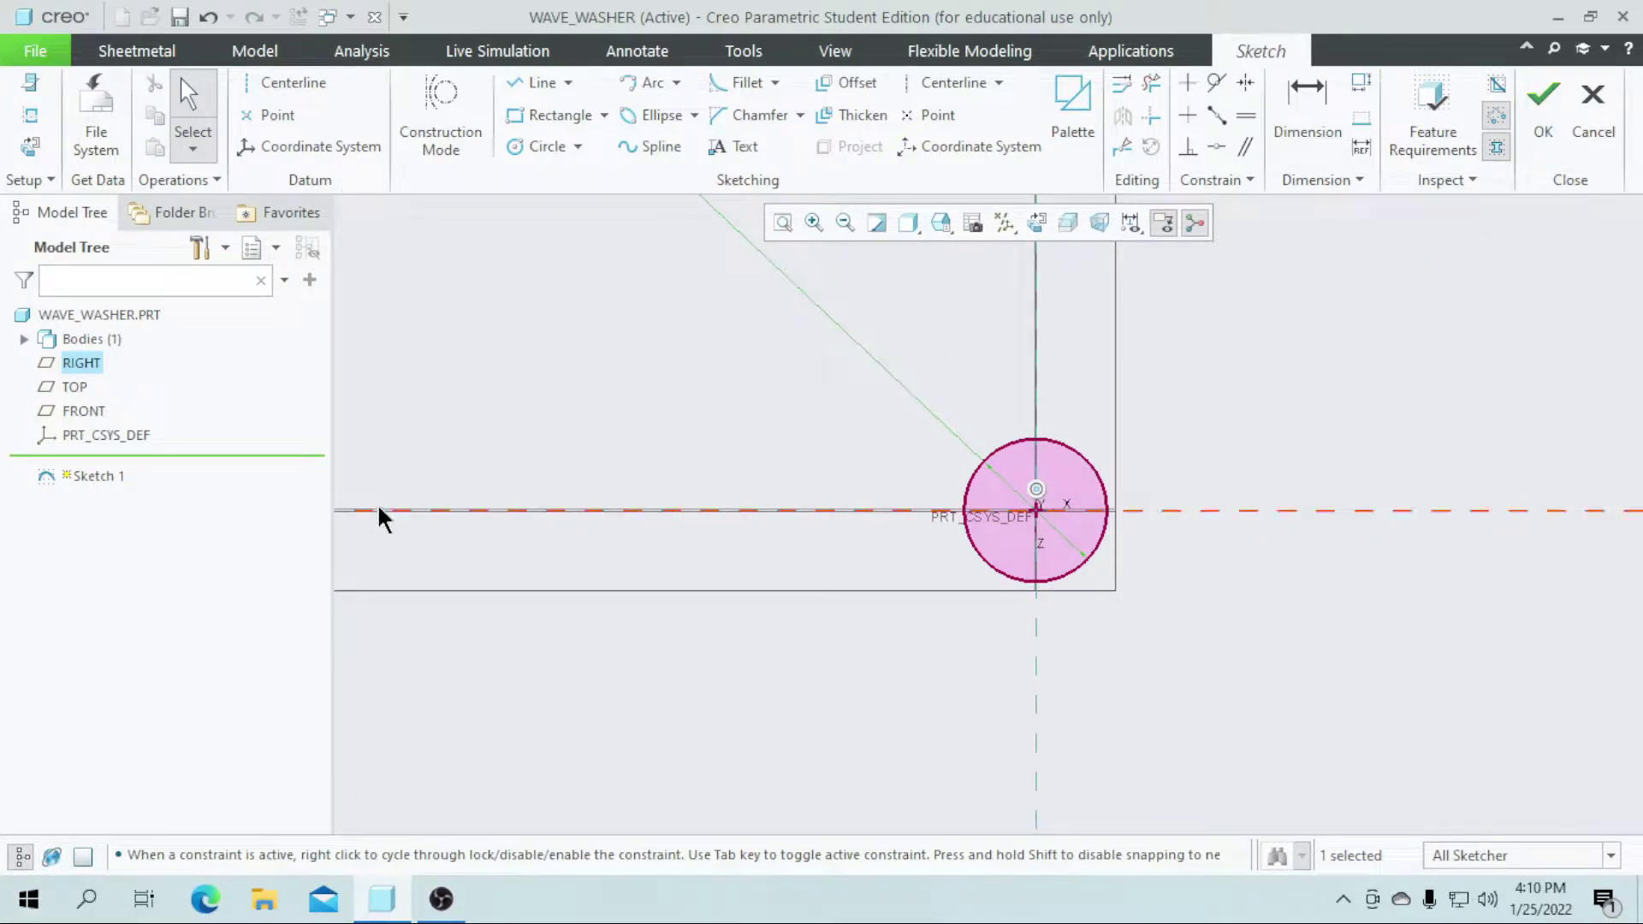
Finish the circle sketch and turn off datum plane display
left_click(1541, 116)
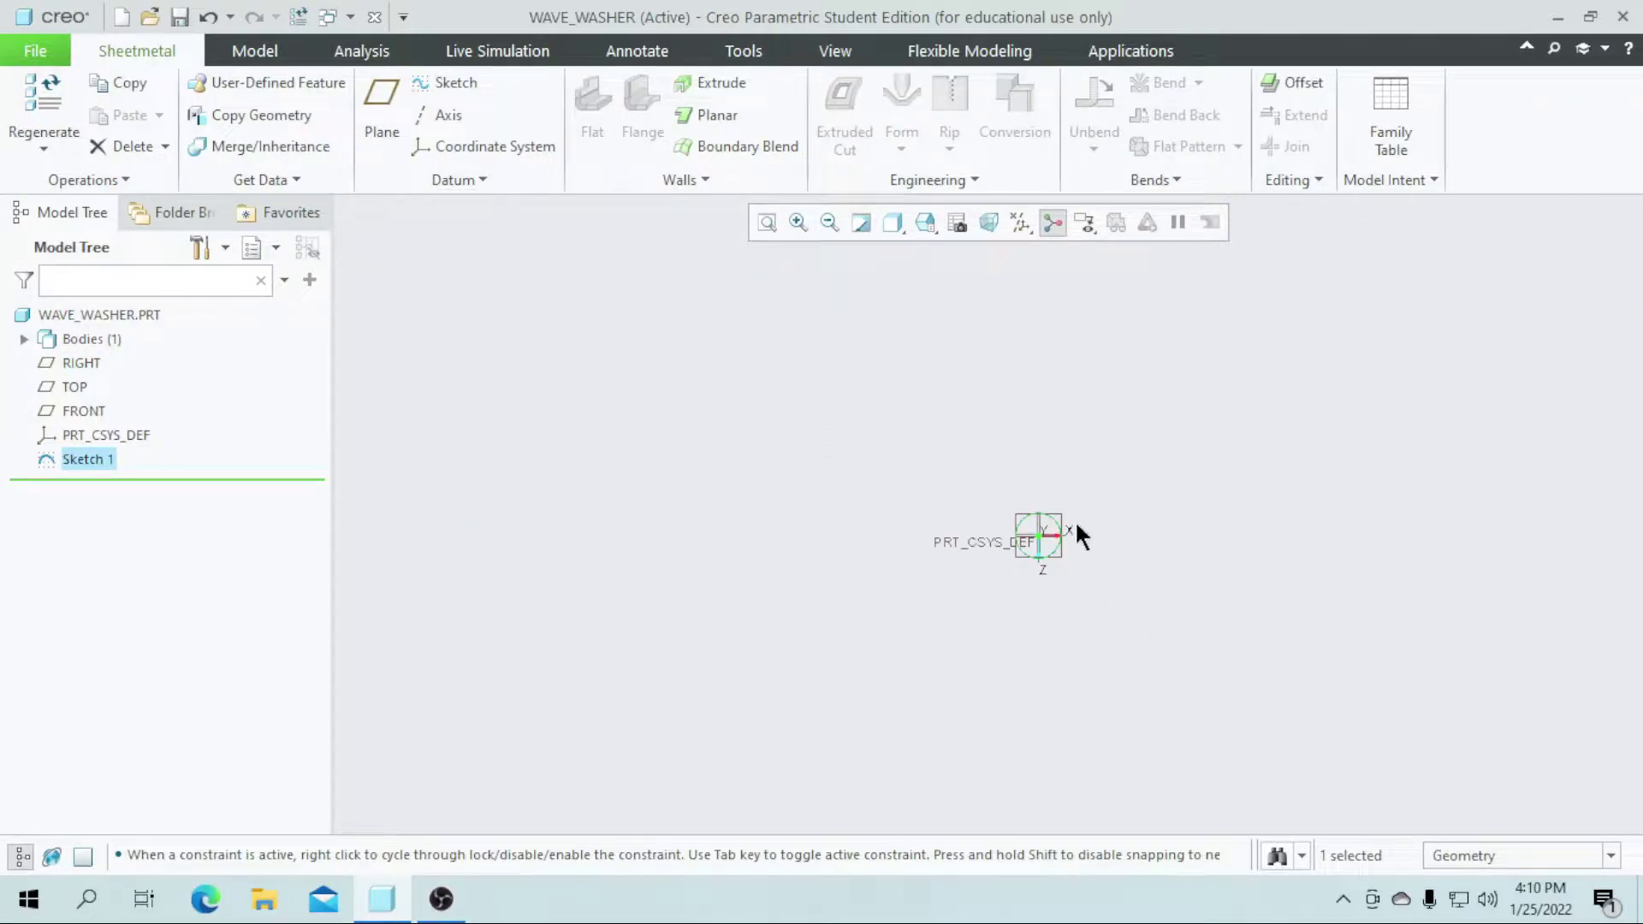
scroll(856, 467, "down", 2)
scroll(967, 539, "up", 3)
mouse_move(1053, 594)
middle_mouse_down()
mouse_move(1030, 539)
mouse_move(936, 505)
middle_mouse_up()
scroll(936, 506, "up", 3)
left_click(1019, 222)
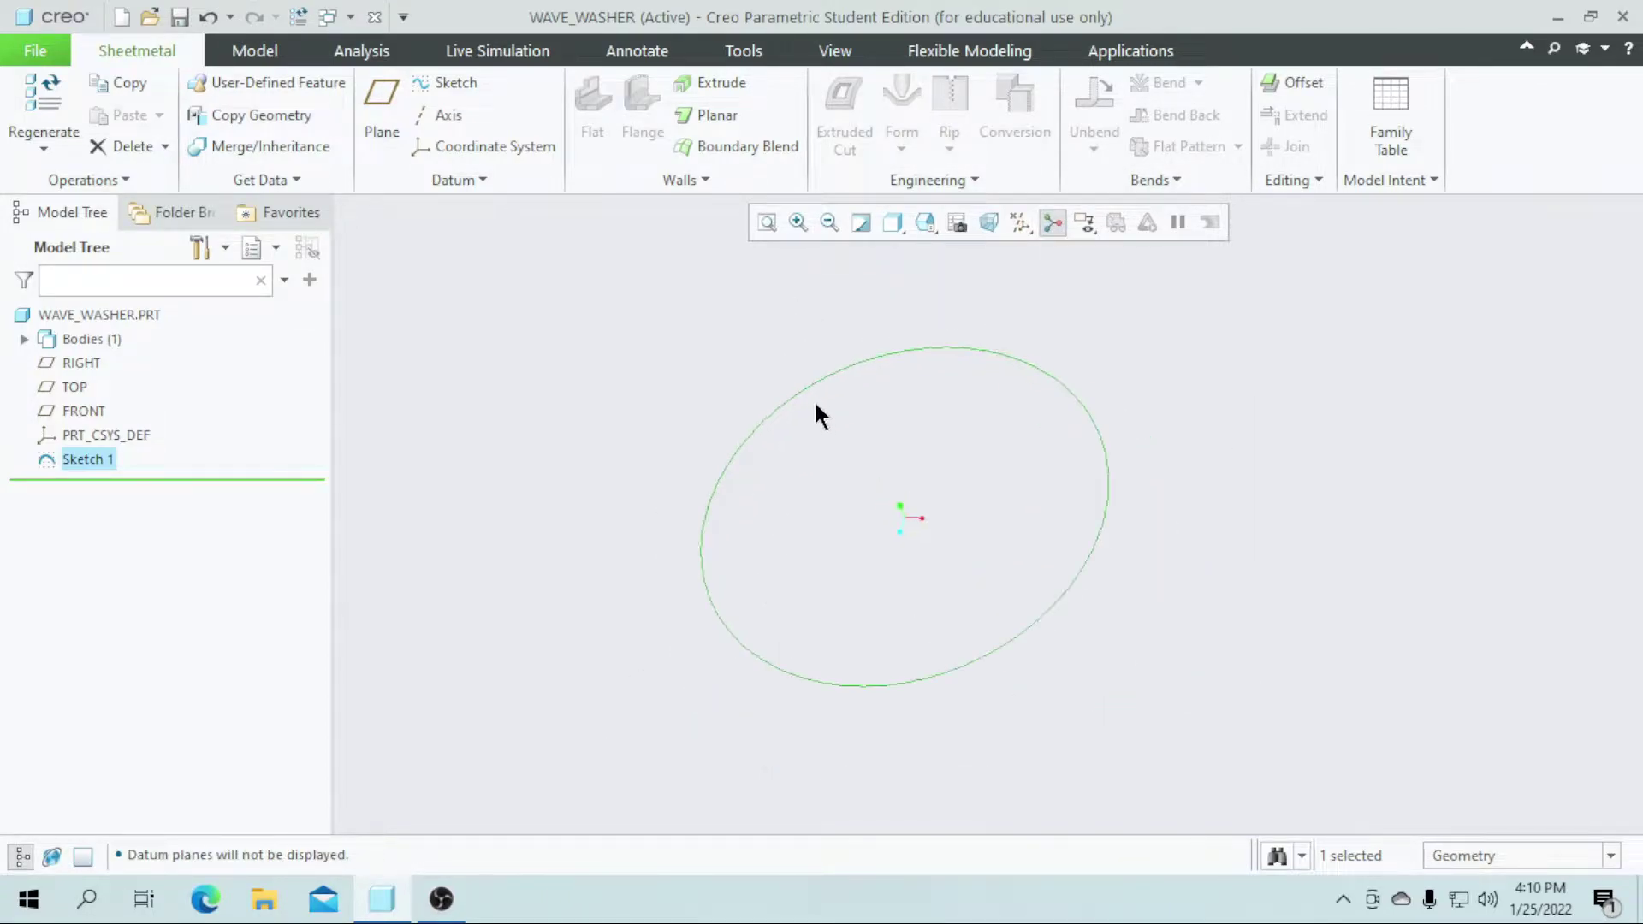
scroll(733, 421, "up", 2)
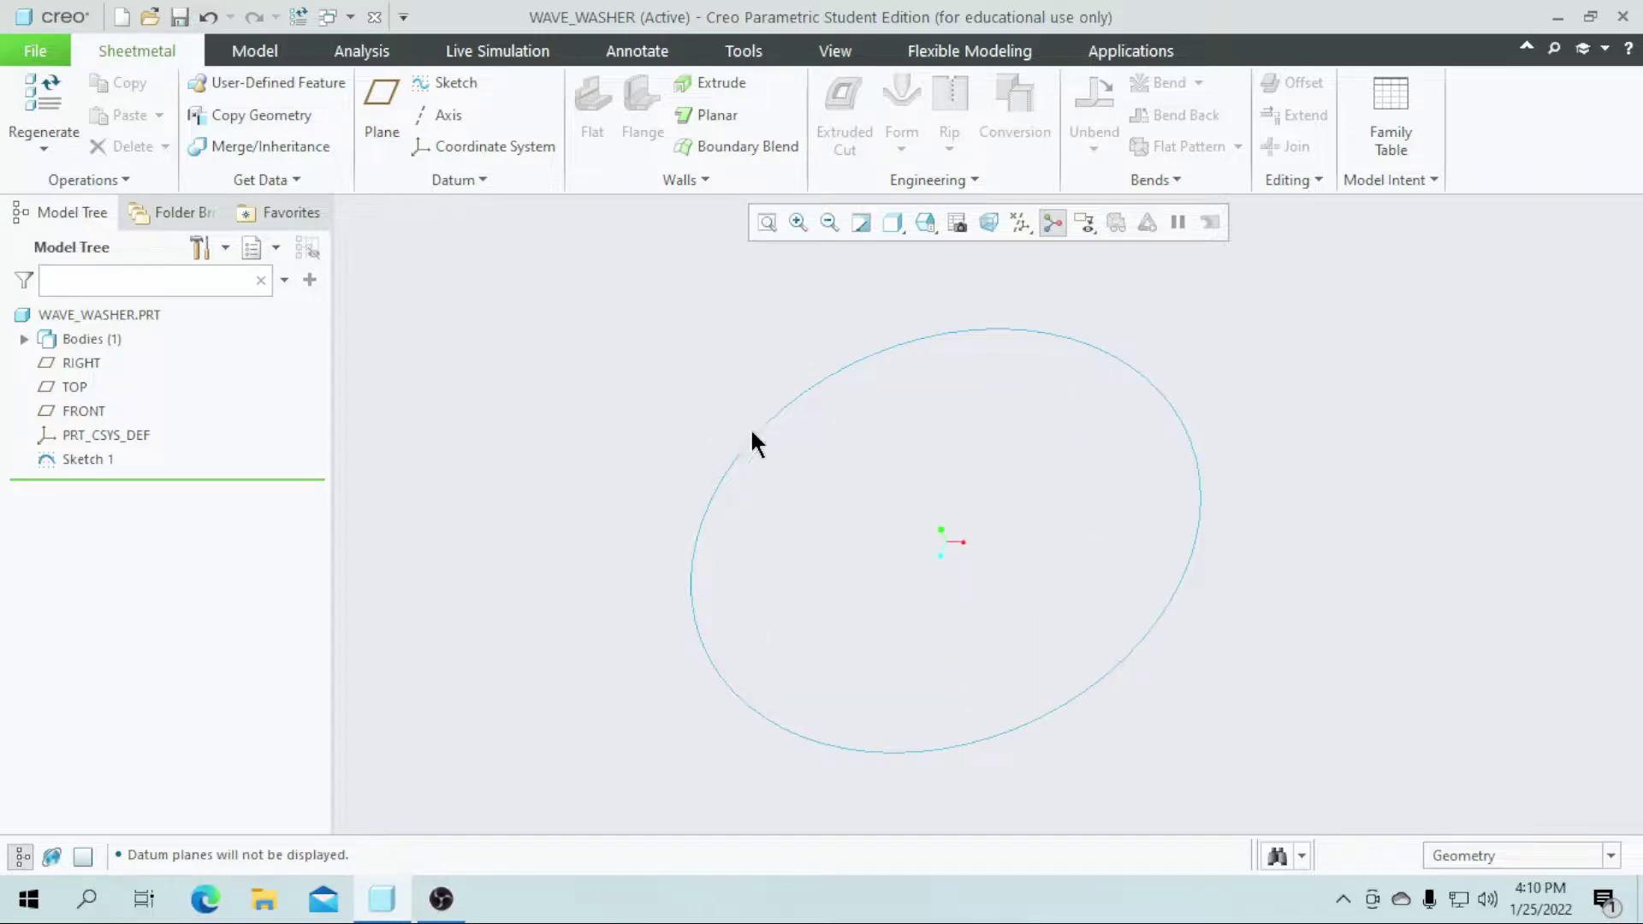
Start a Sweep wall using the circle sketch as its trajectory
left_click(756, 434)
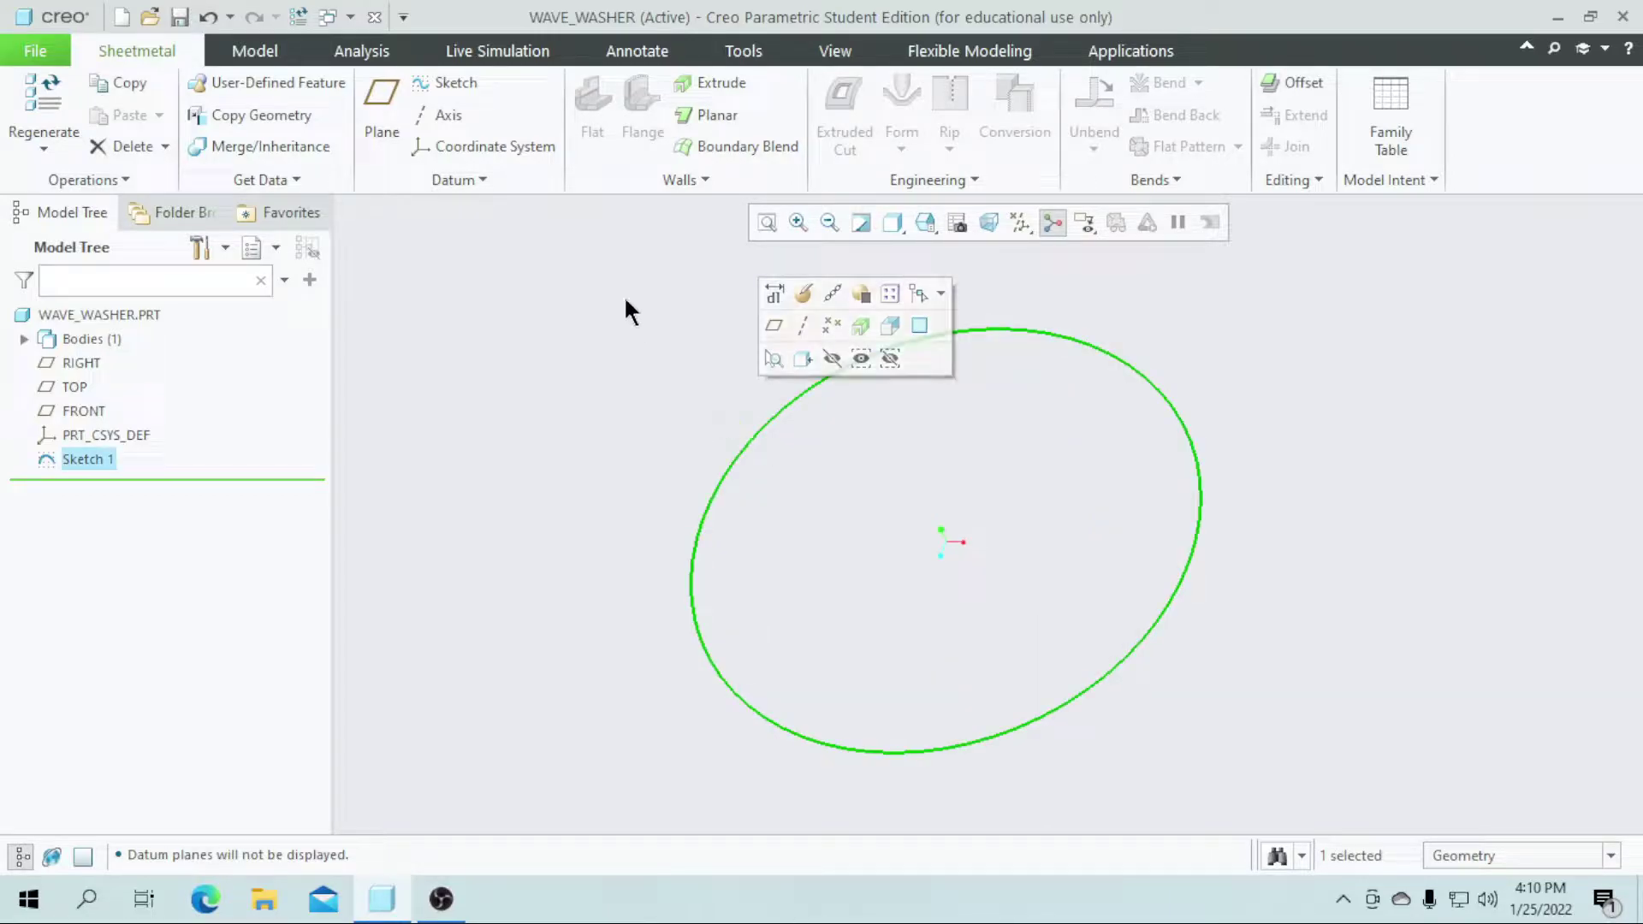
left_click(599, 179)
left_click(655, 264)
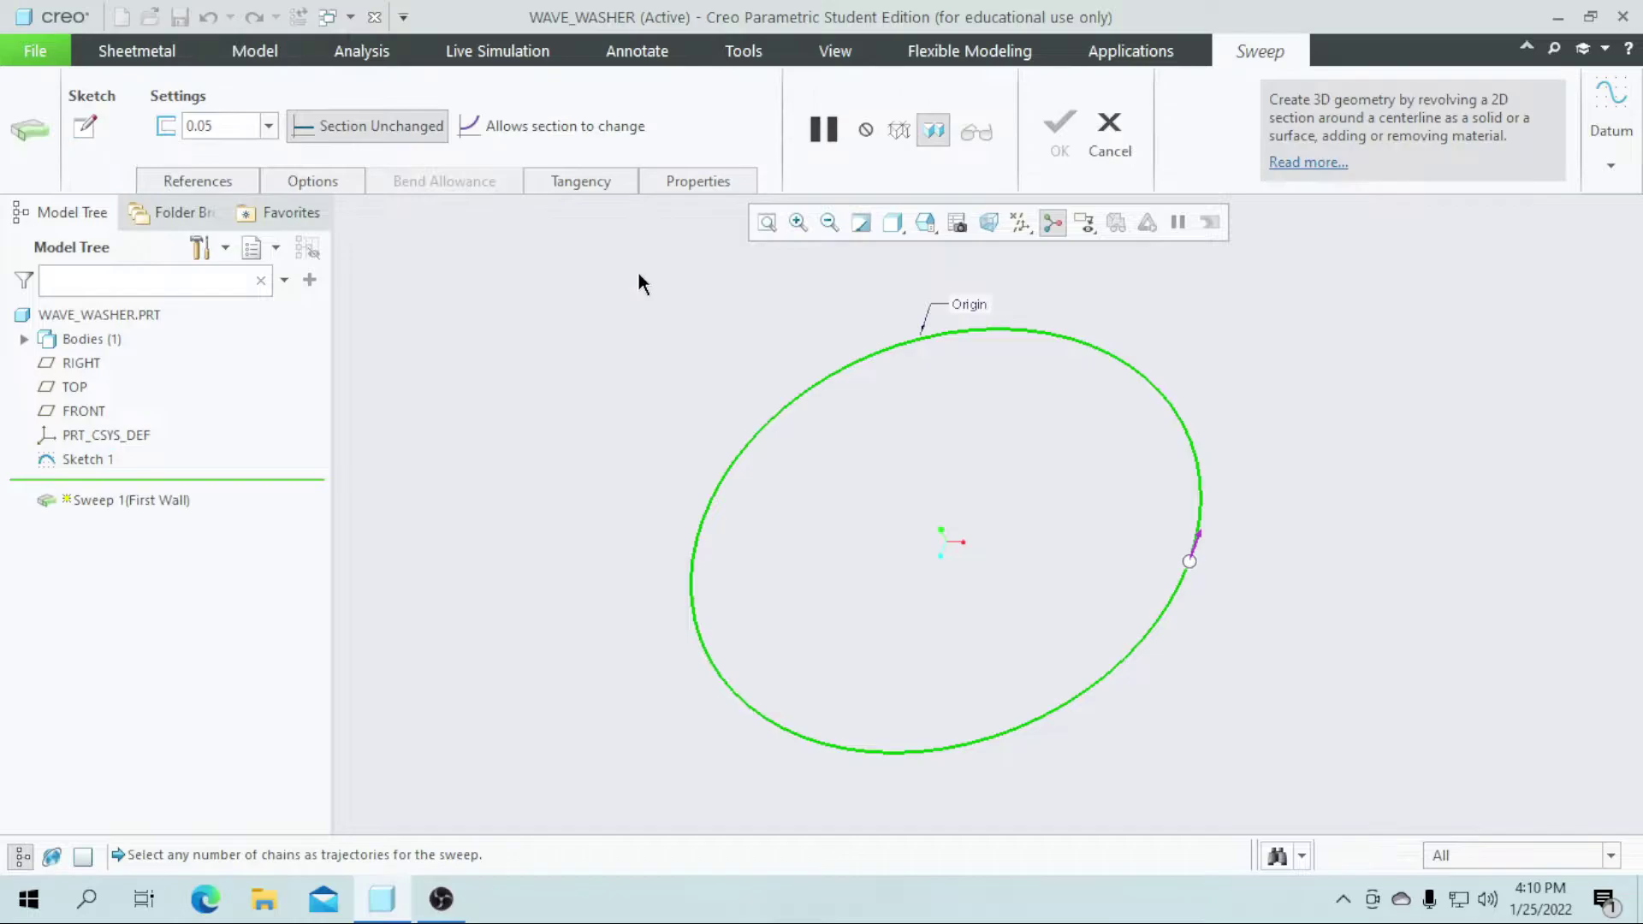
In the sweep section sketch, draw a horizontal line leftward from the vertical centerline
left_click(85, 126)
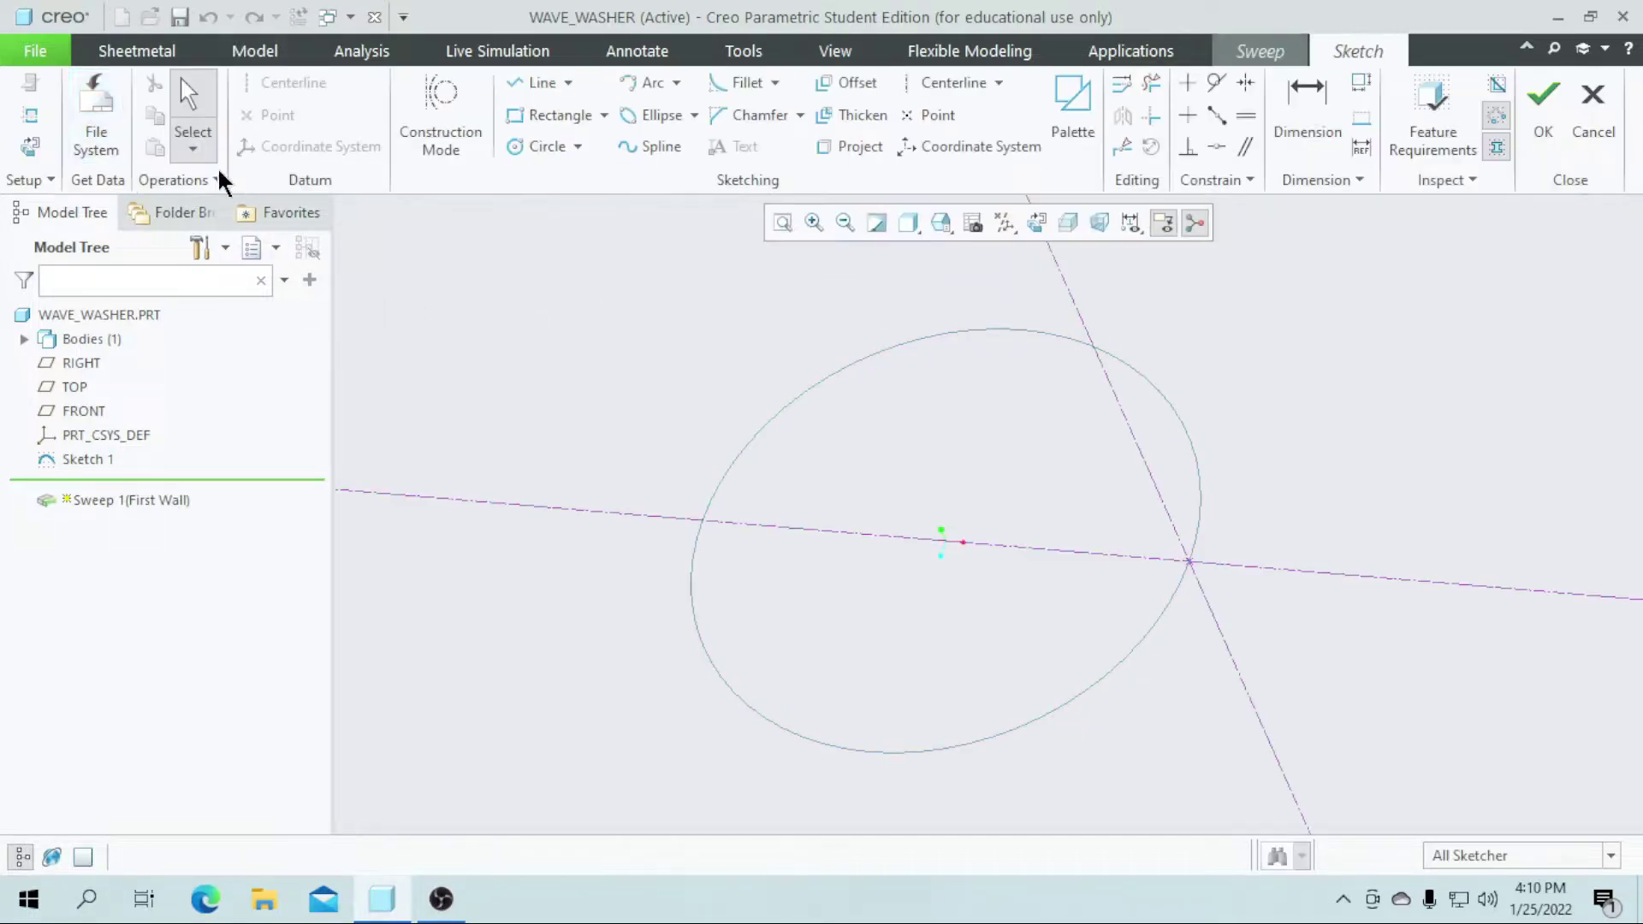
left_click(1033, 219)
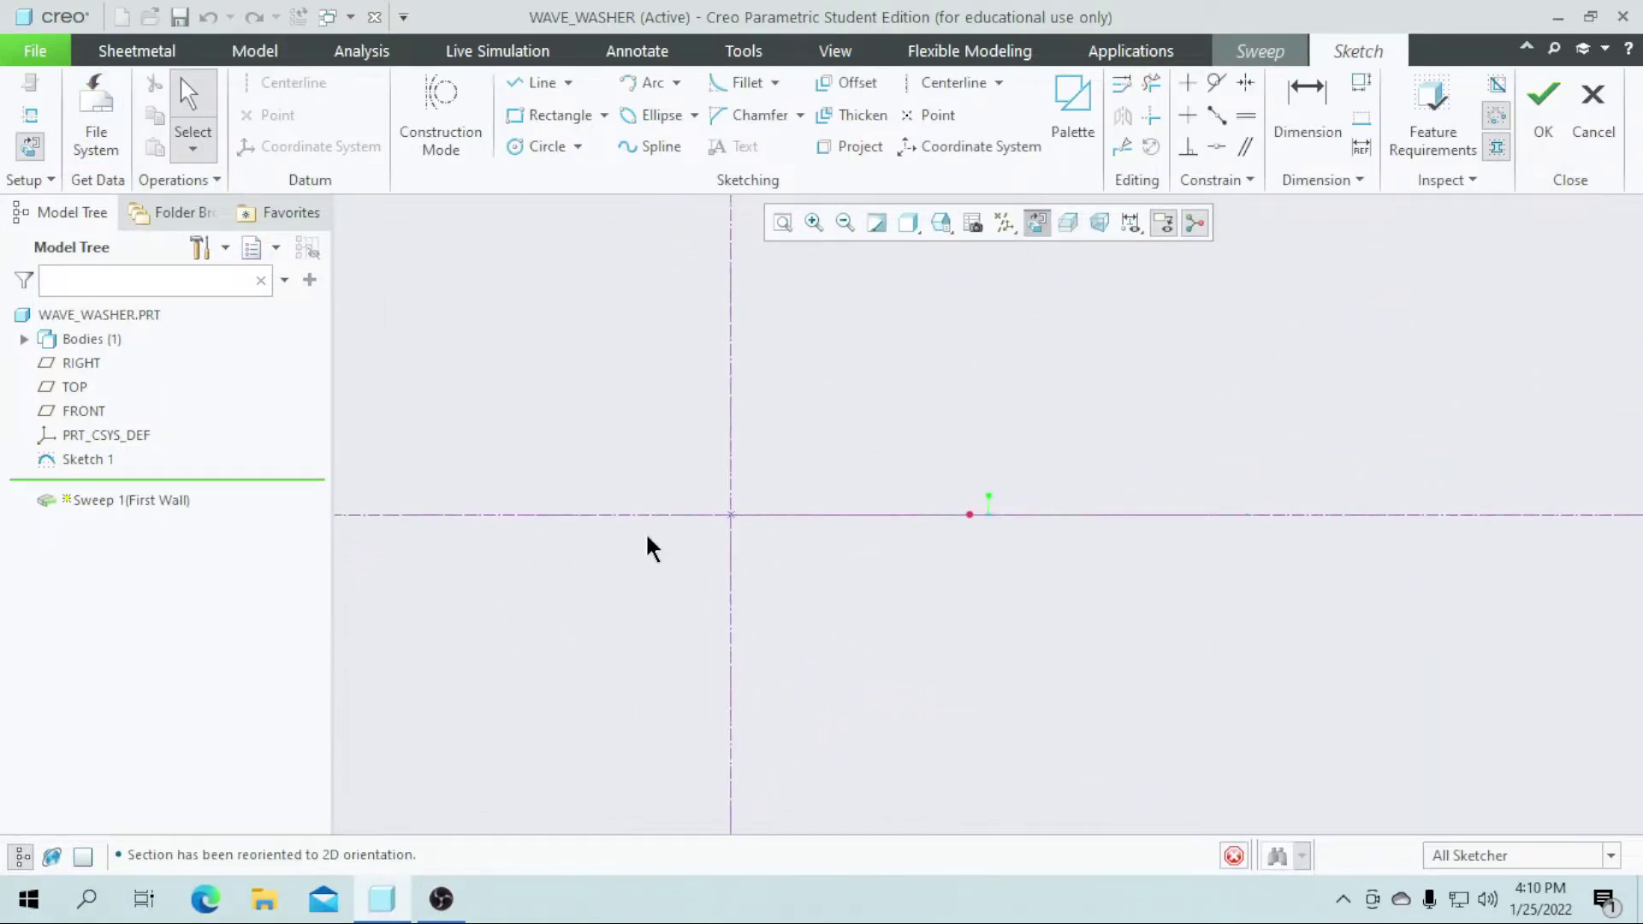
left_click(520, 85)
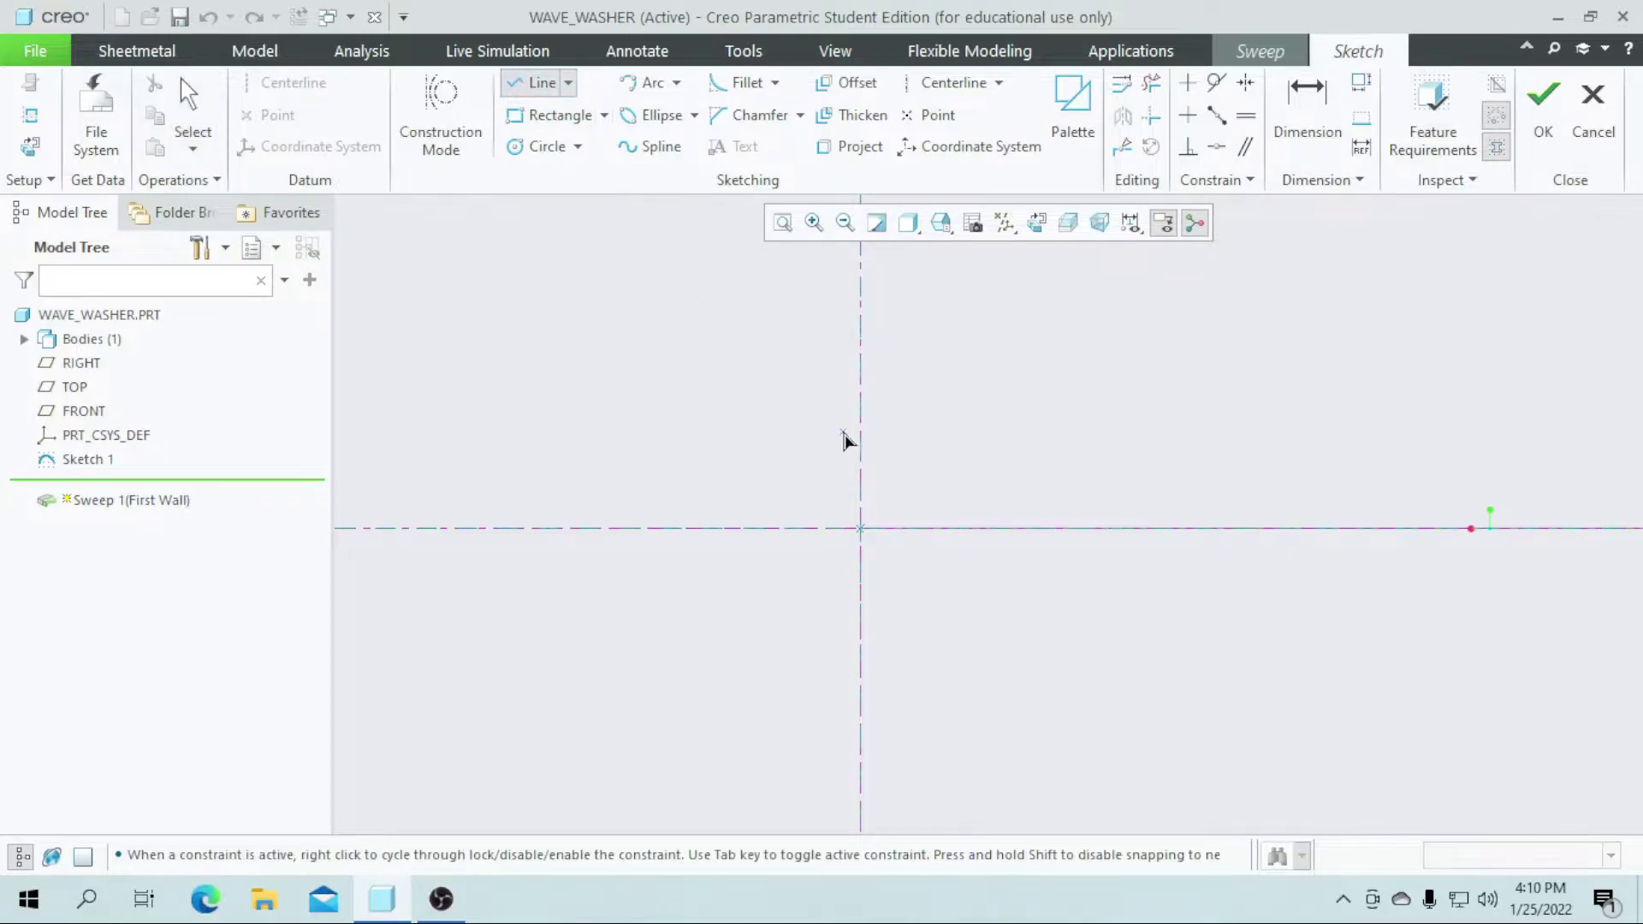
left_click(860, 484)
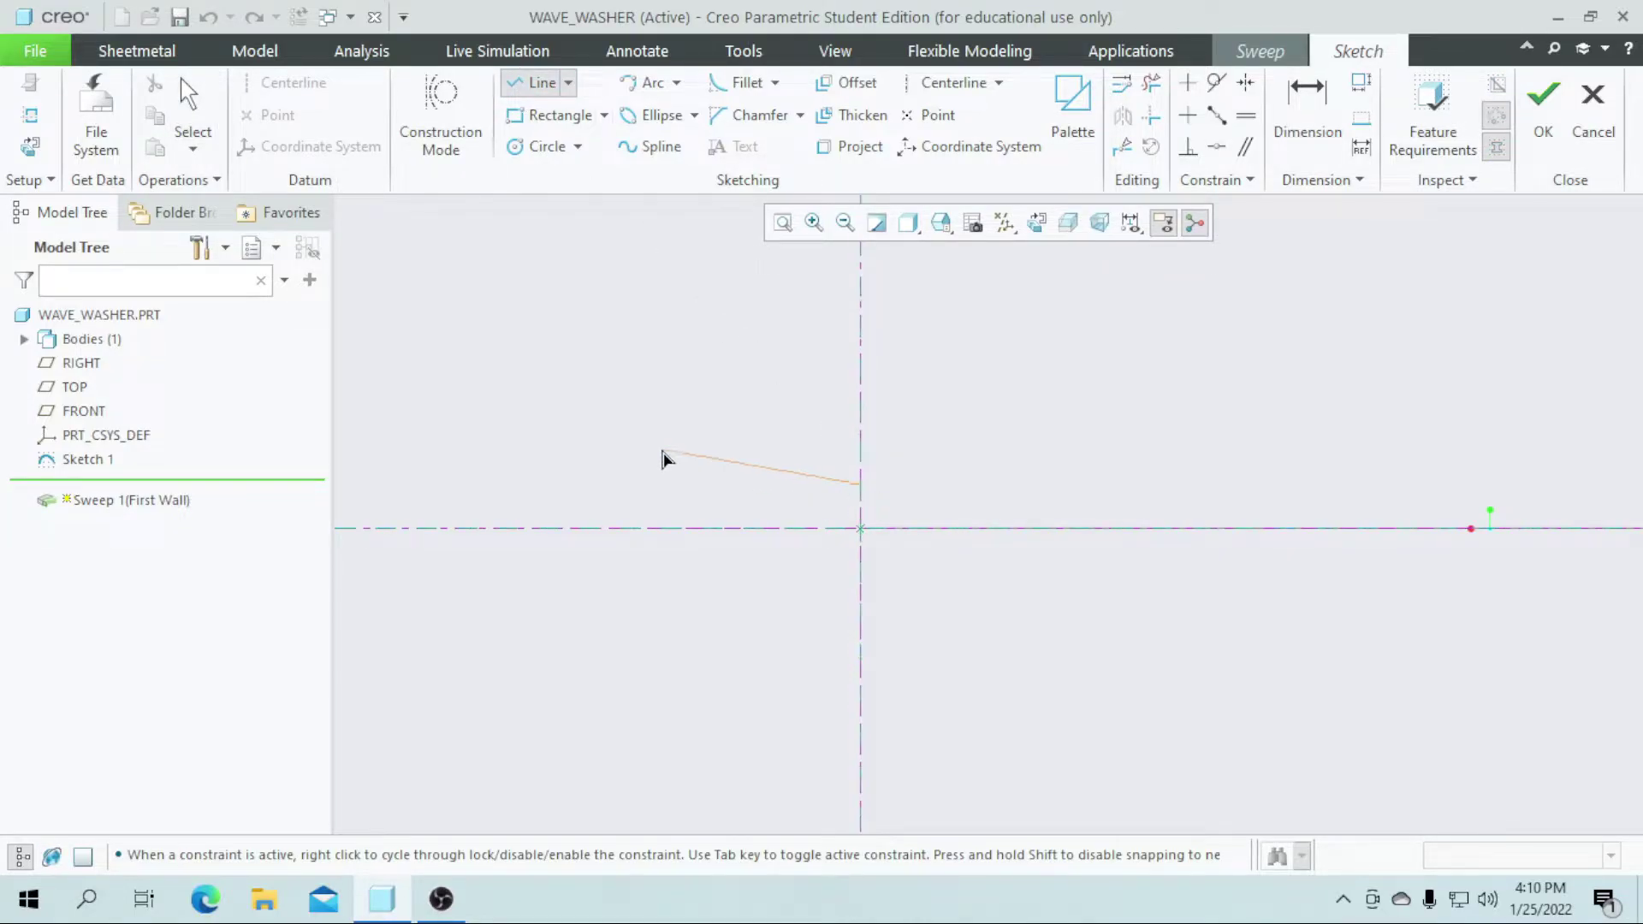
left_click(620, 485)
middle_click(866, 438)
middle_click(856, 535)
scroll(873, 525, "down", 1)
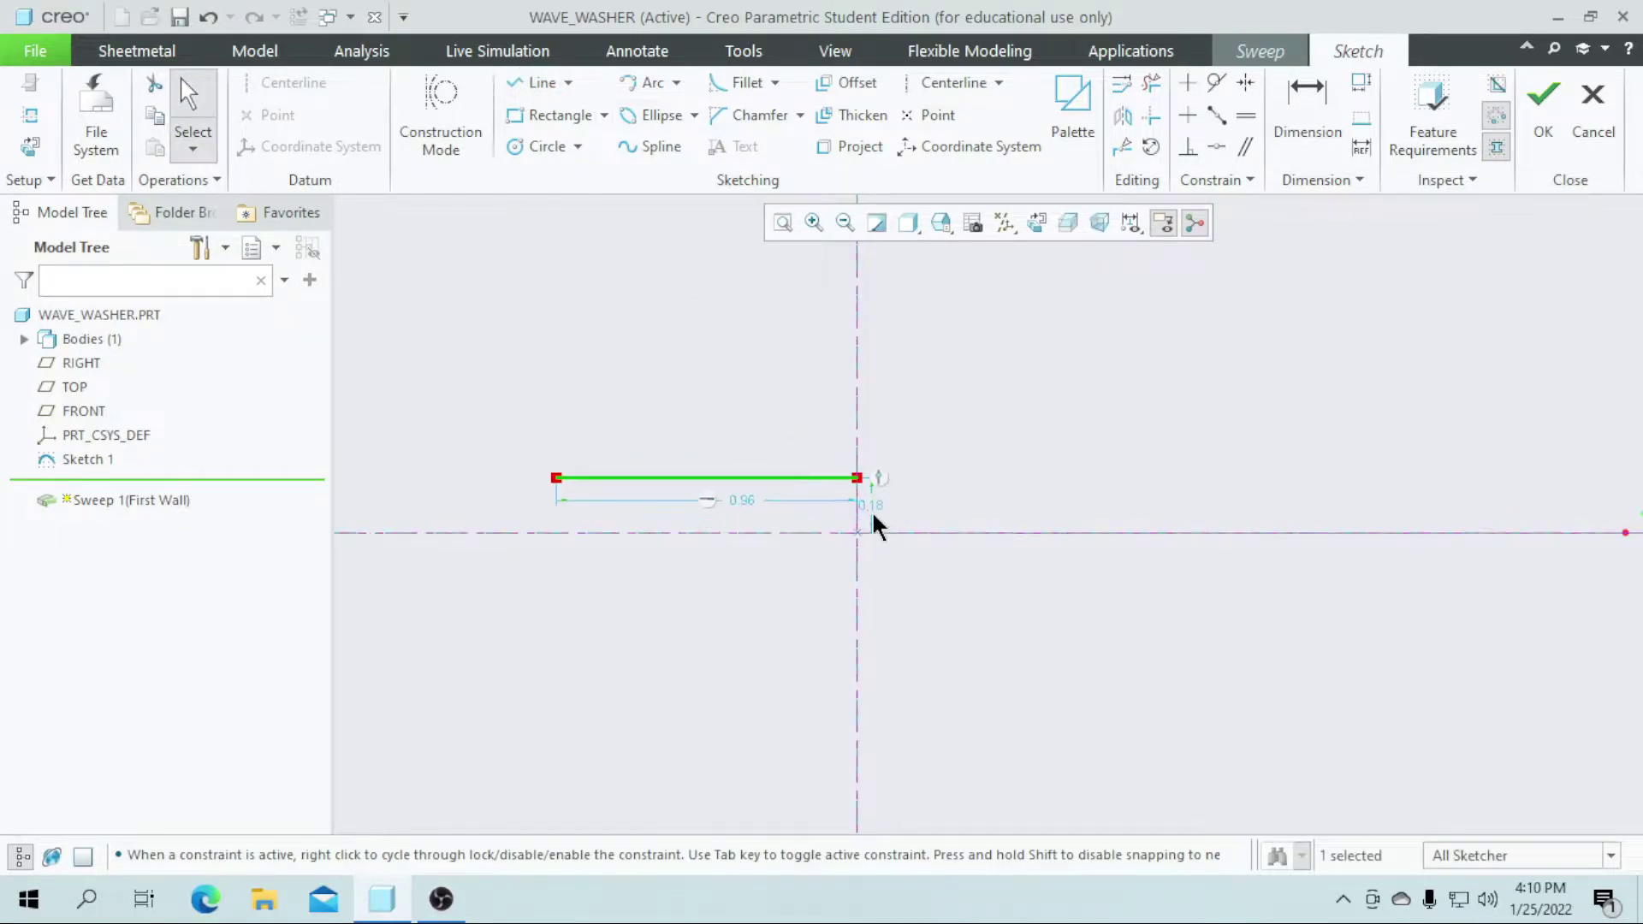
scroll(871, 514, "down", 3)
Set the line's height above the centerline to 0.10 and its length to 1.50
double_click(872, 498)
type("0.")
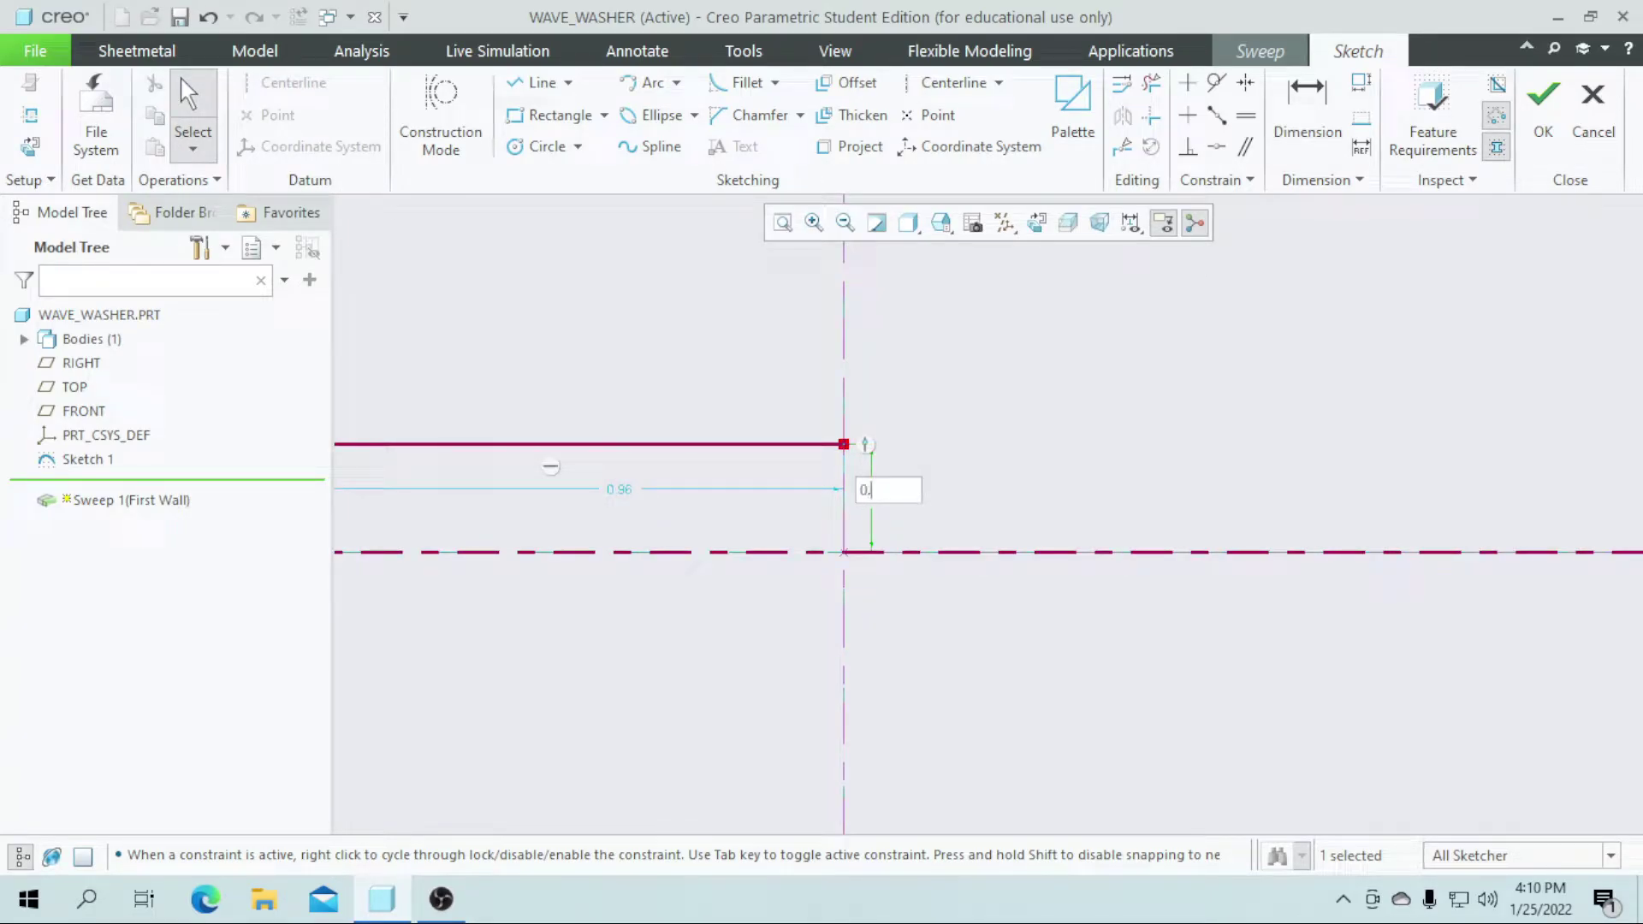
type("1")
key("Return")
scroll(957, 521, "up", 3)
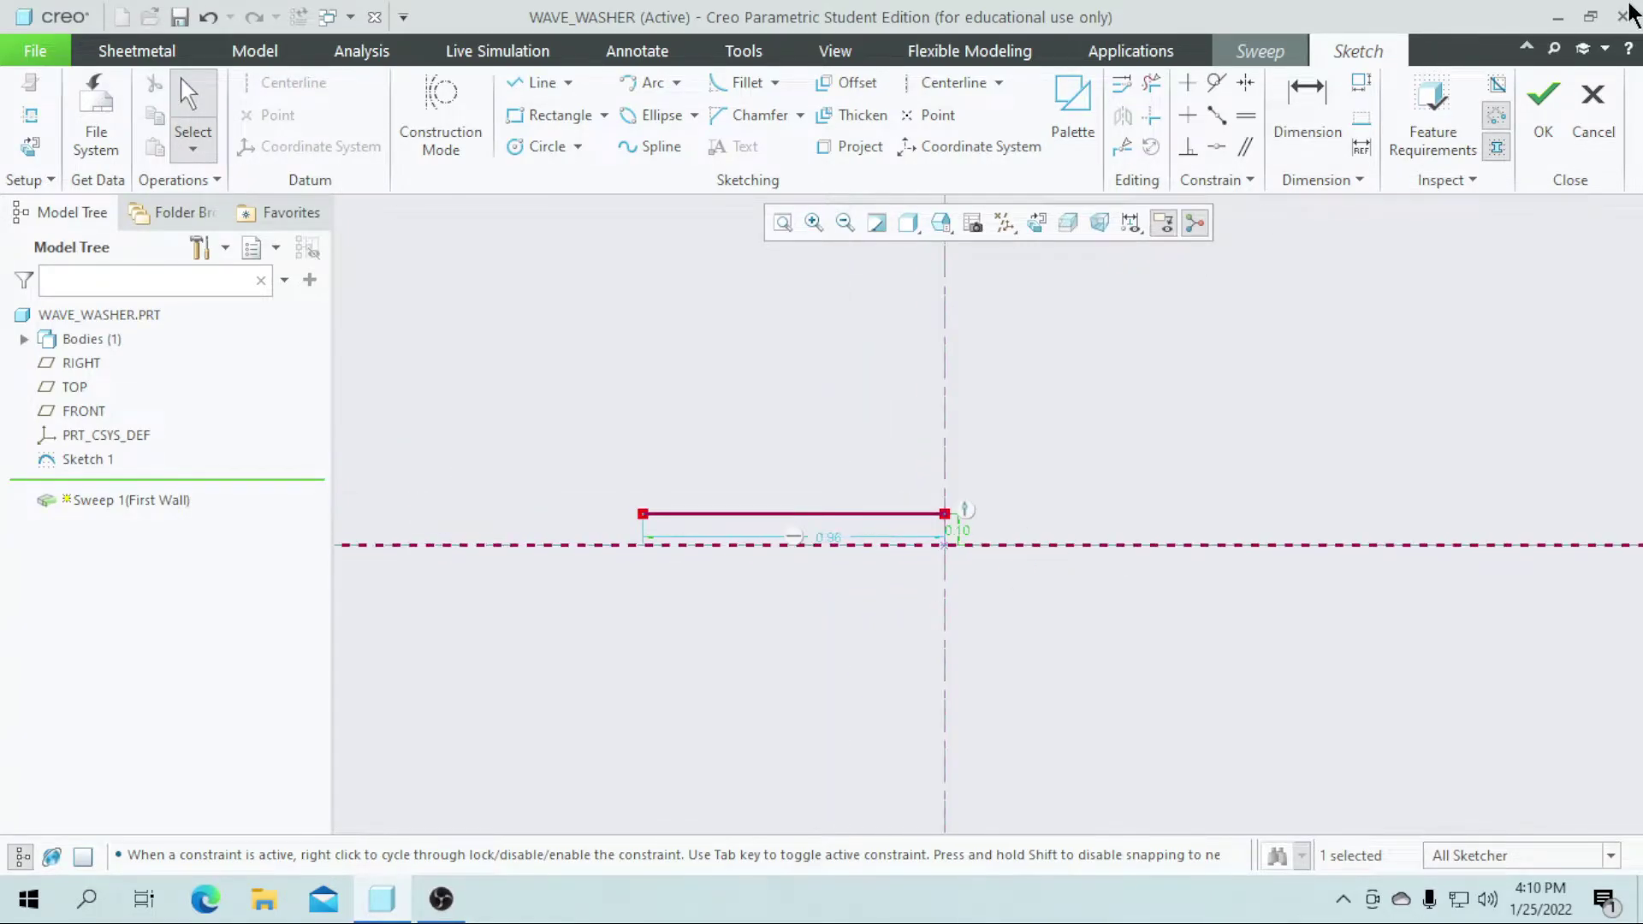
mouse_move(969, 515)
middle_mouse_down()
mouse_move(574, 804)
mouse_move(1093, 397)
middle_mouse_up()
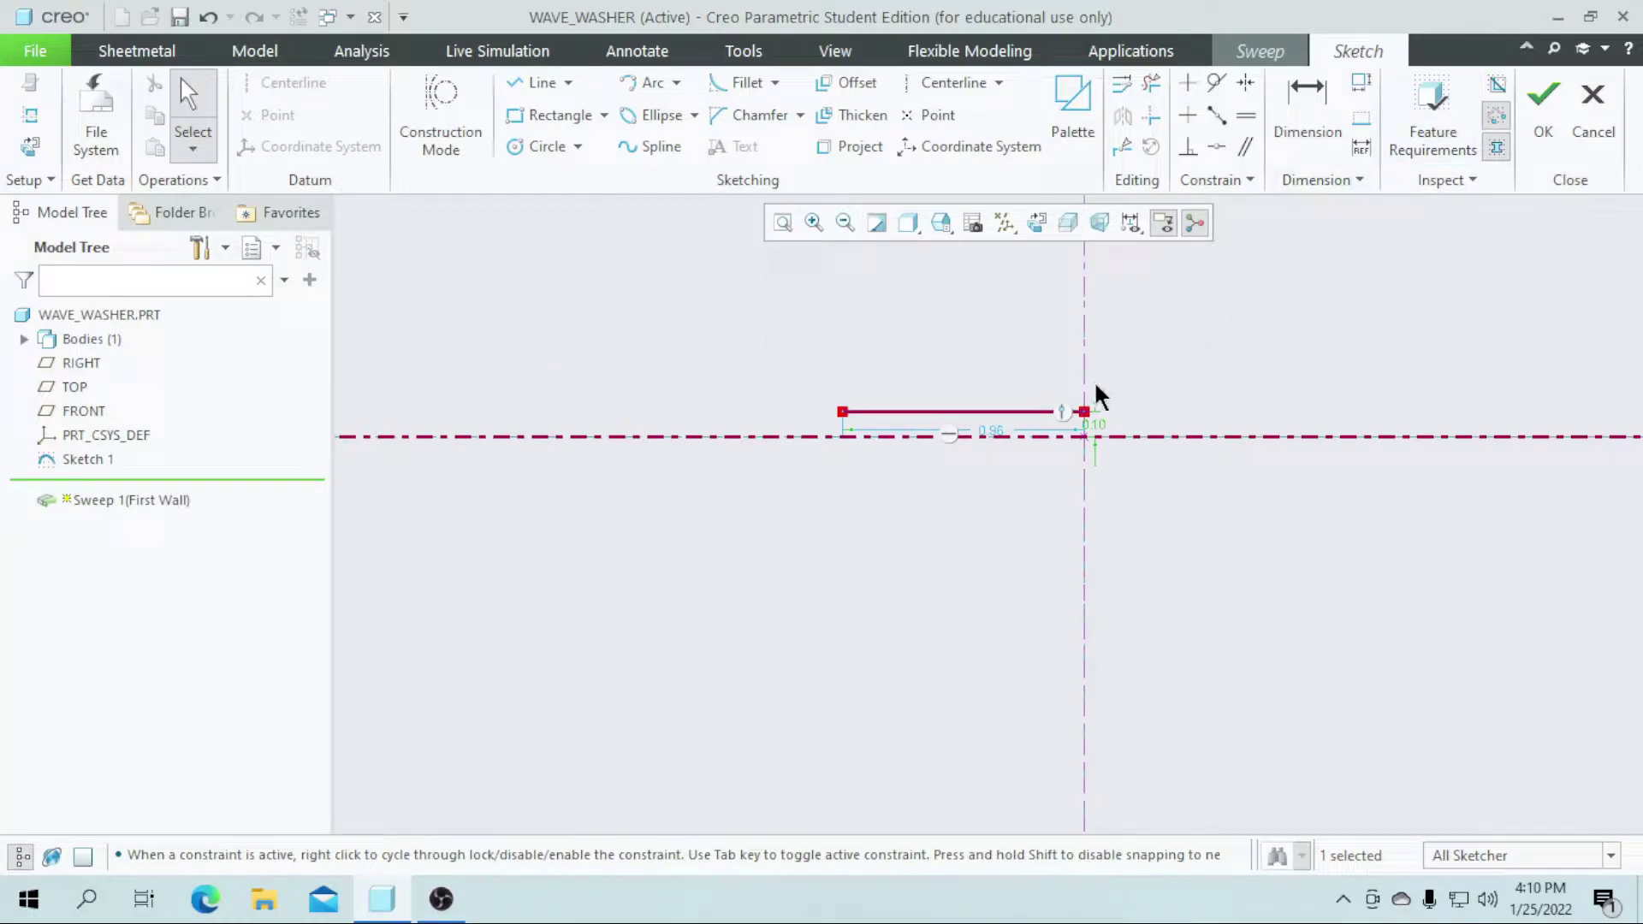
scroll(1040, 428, "down", 3)
double_click(945, 460)
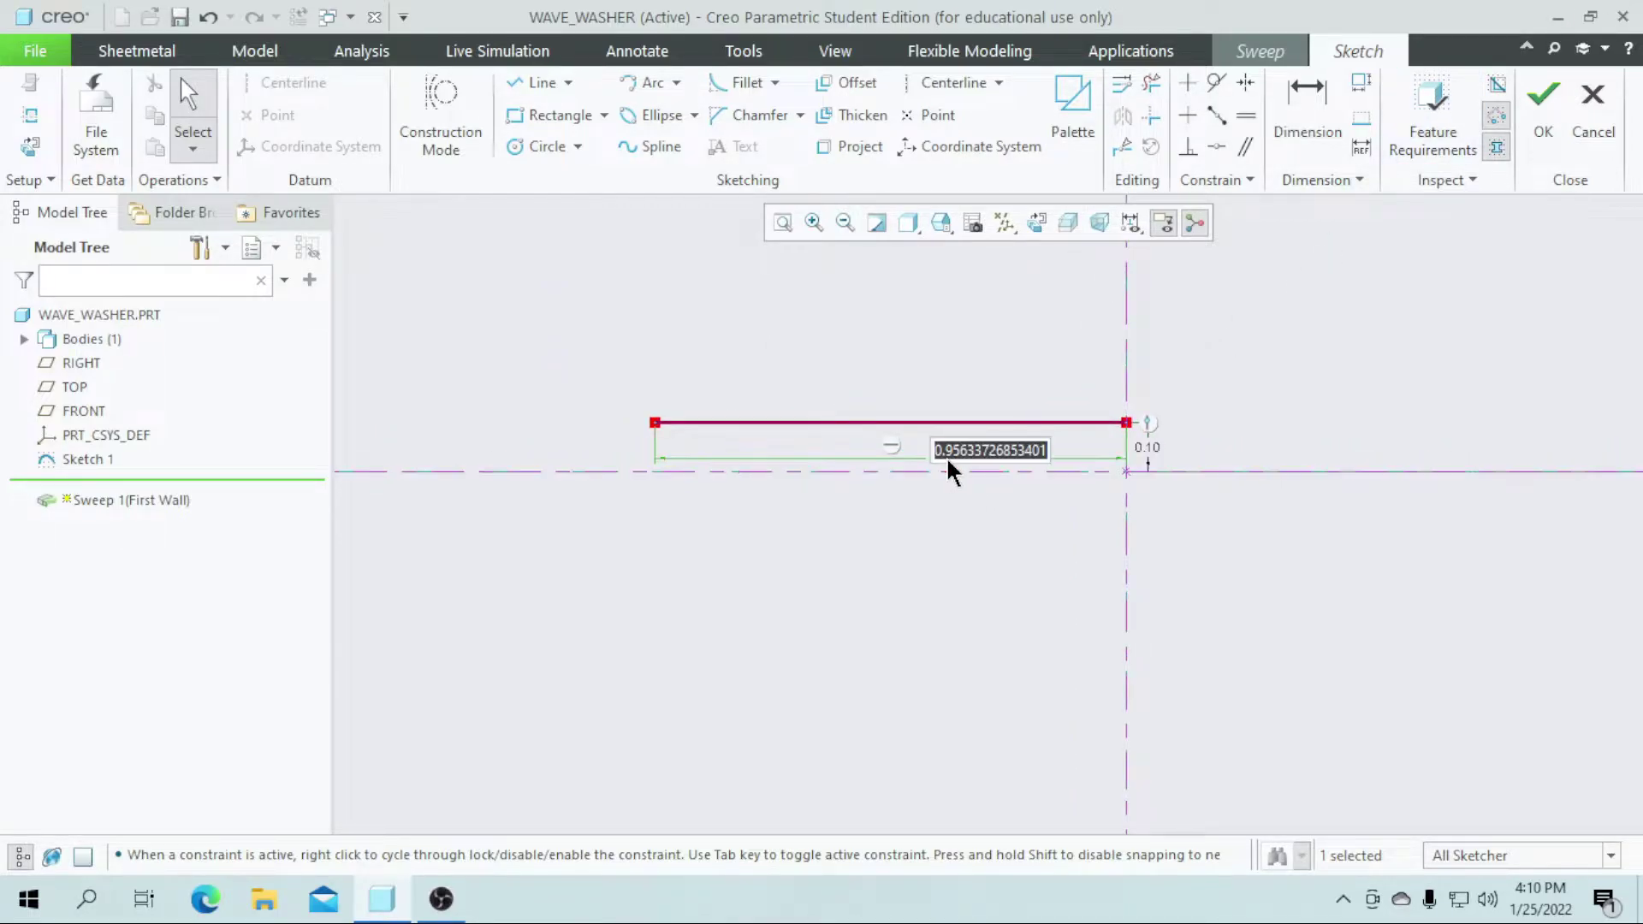
type("1.5")
key("Return")
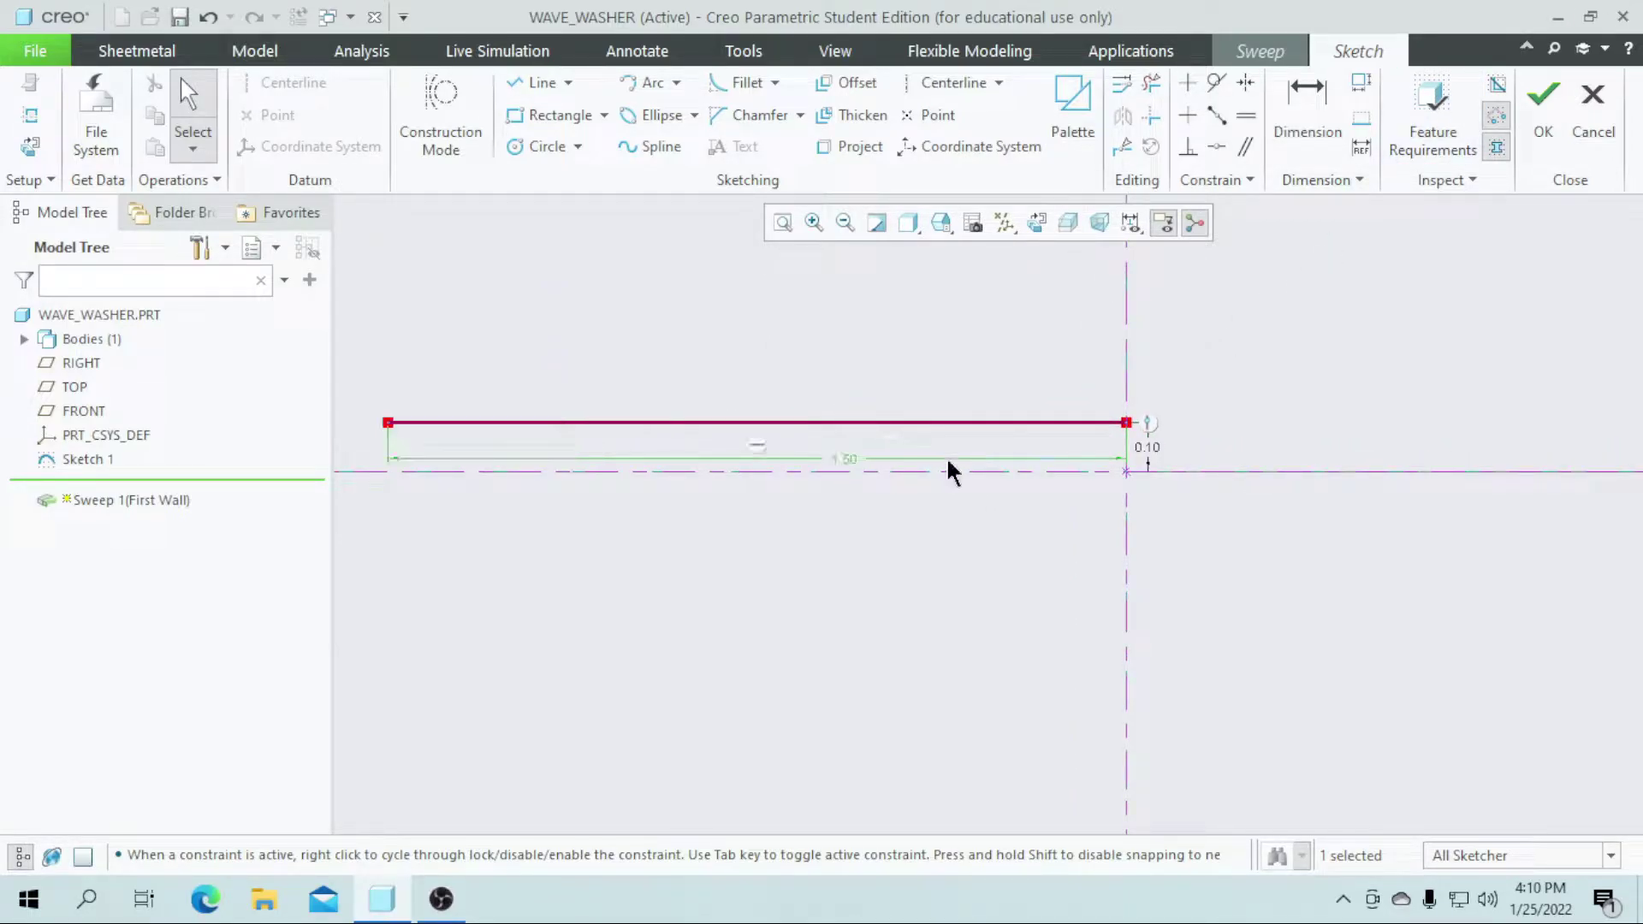
scroll(1017, 505, "up", 2)
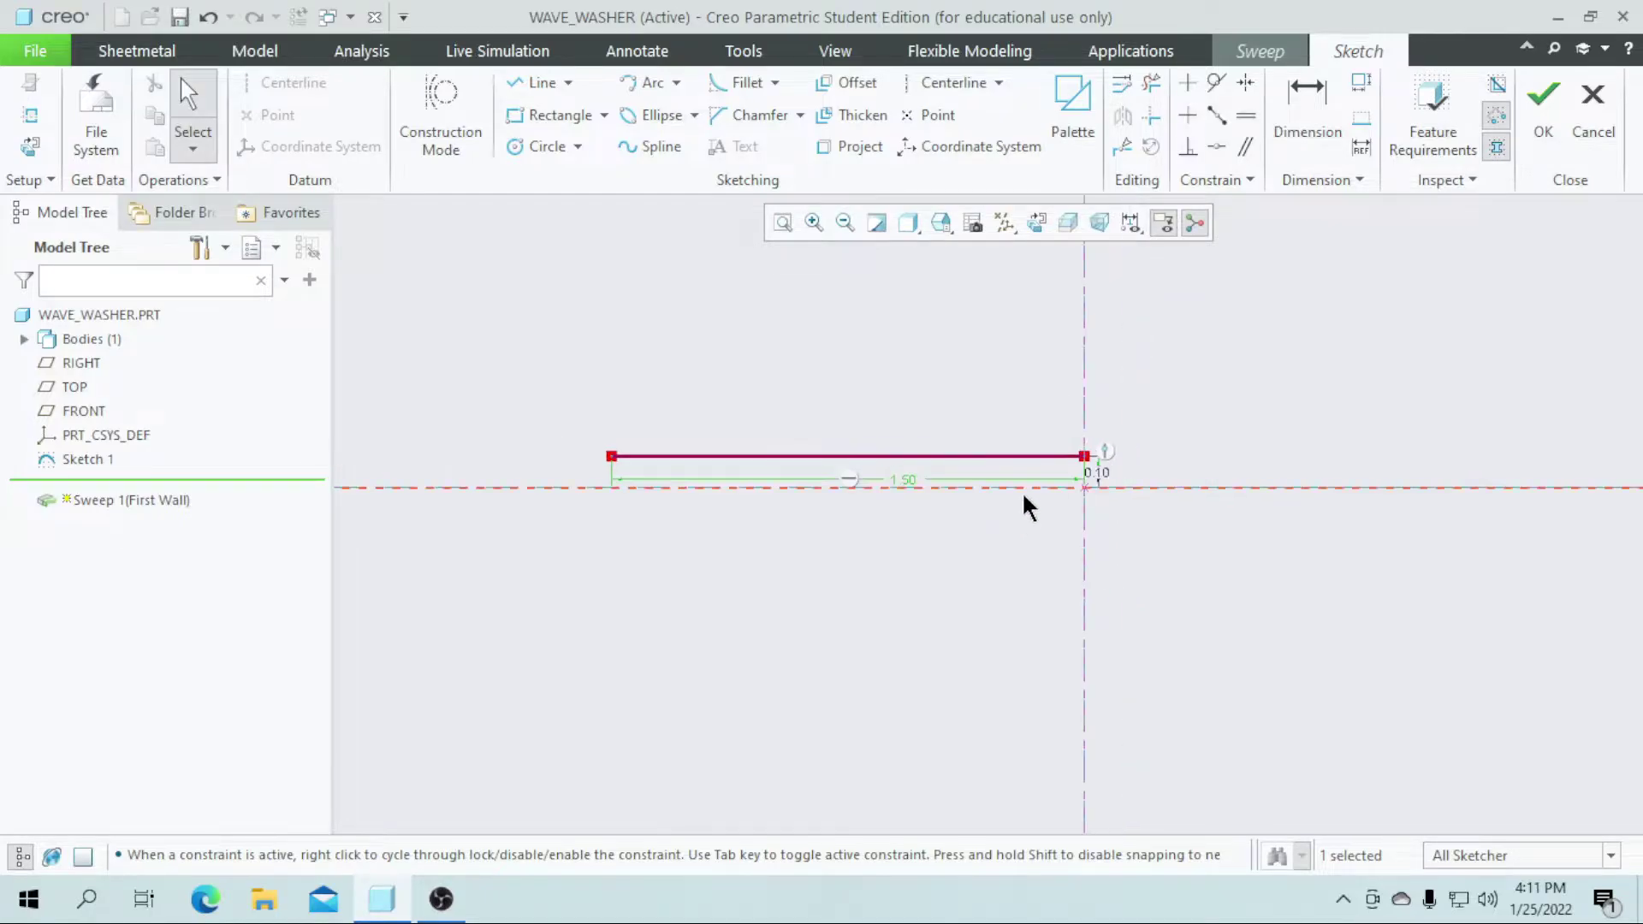
Open the Relations editor for the sweep section
left_click(744, 51)
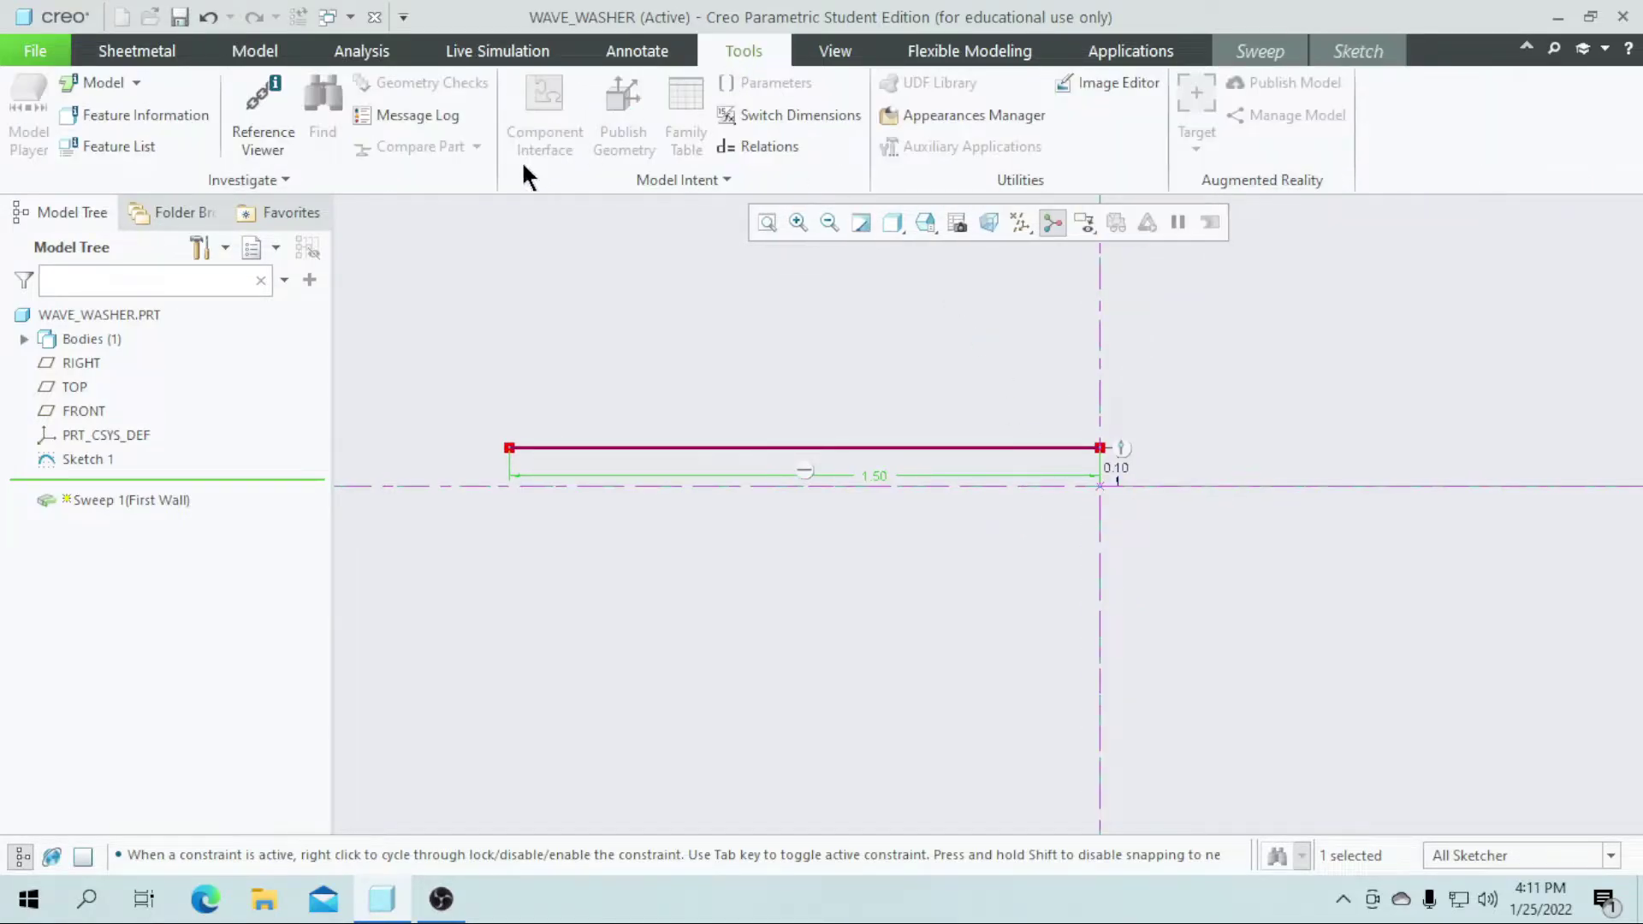
left_click(748, 144)
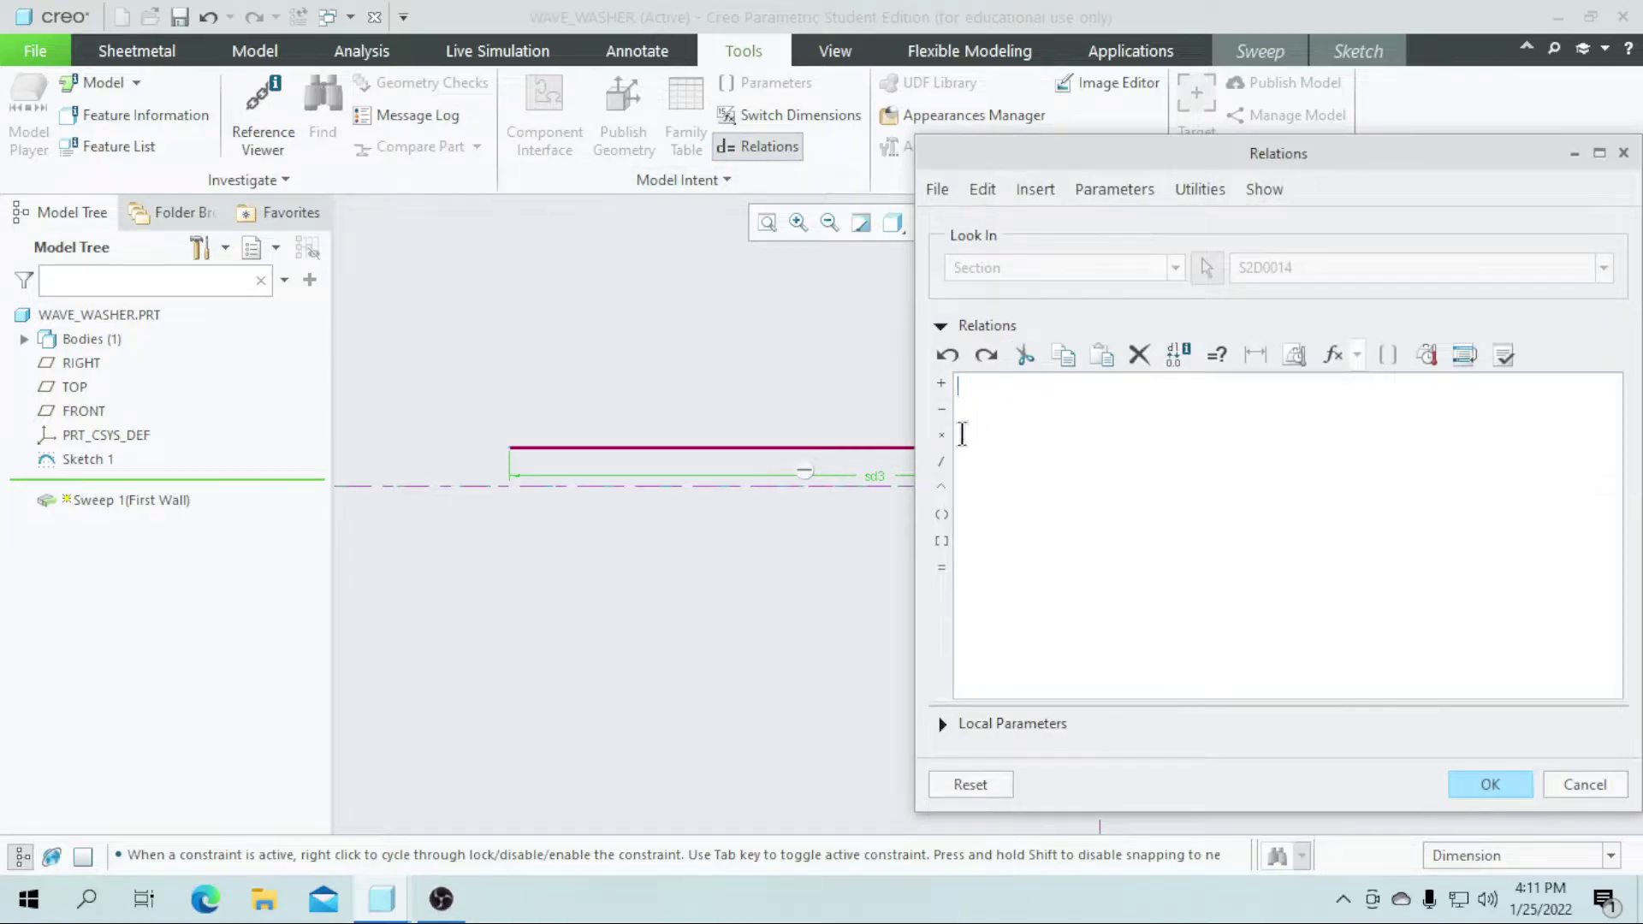
scroll(573, 513, "up", 2)
scroll(875, 493, "down", 1)
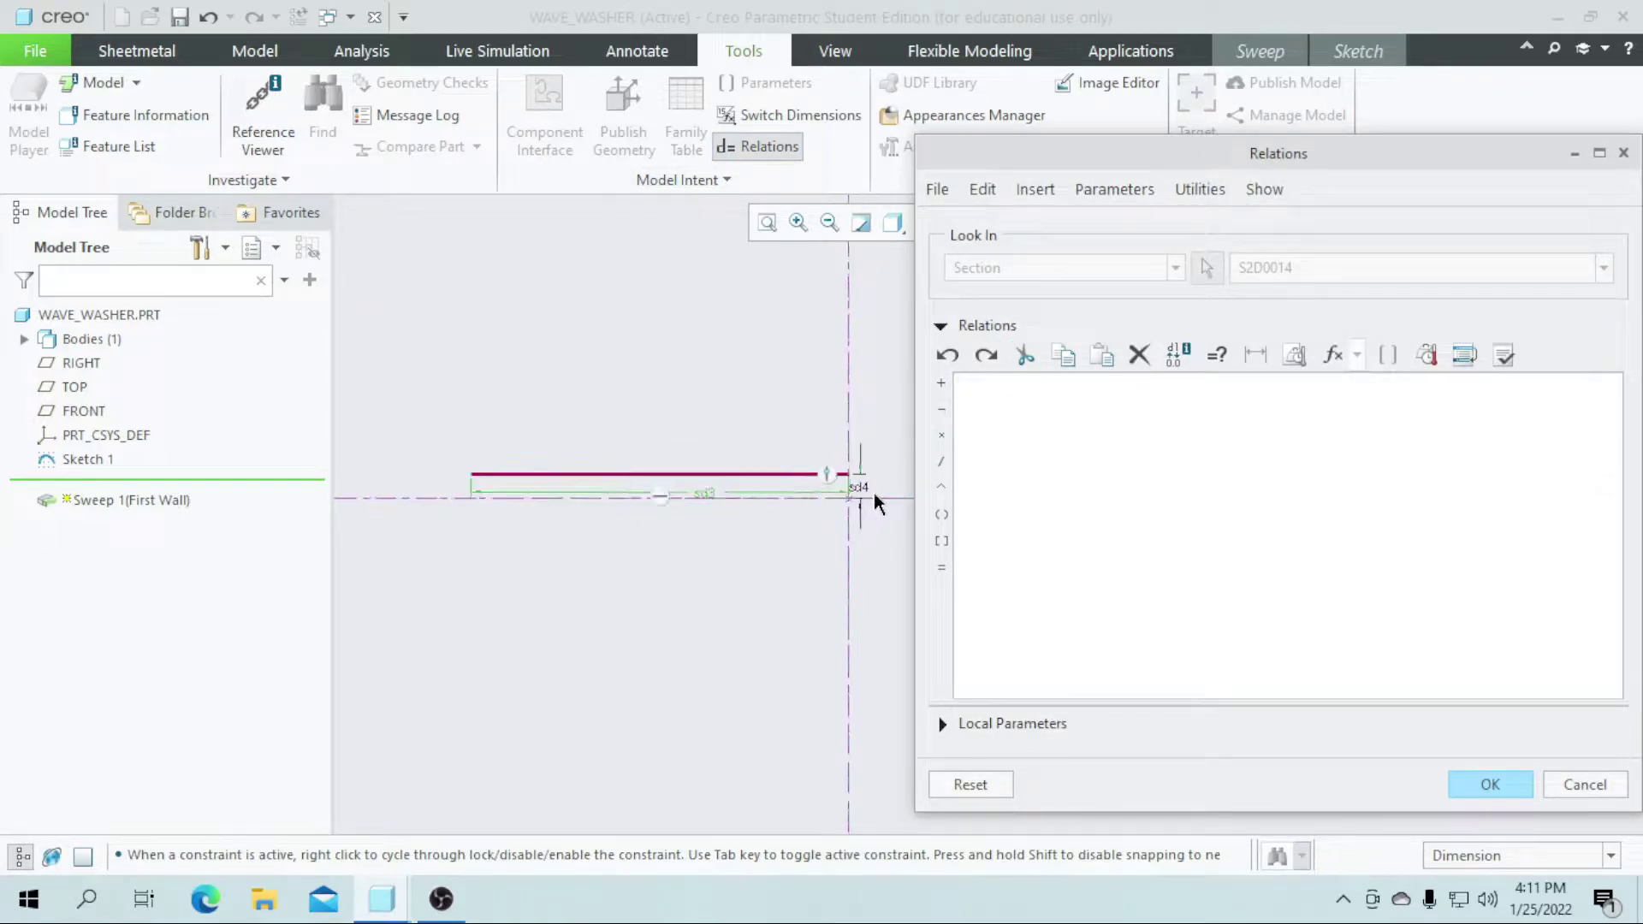
scroll(861, 491, "down", 1)
scroll(855, 487, "down", 1)
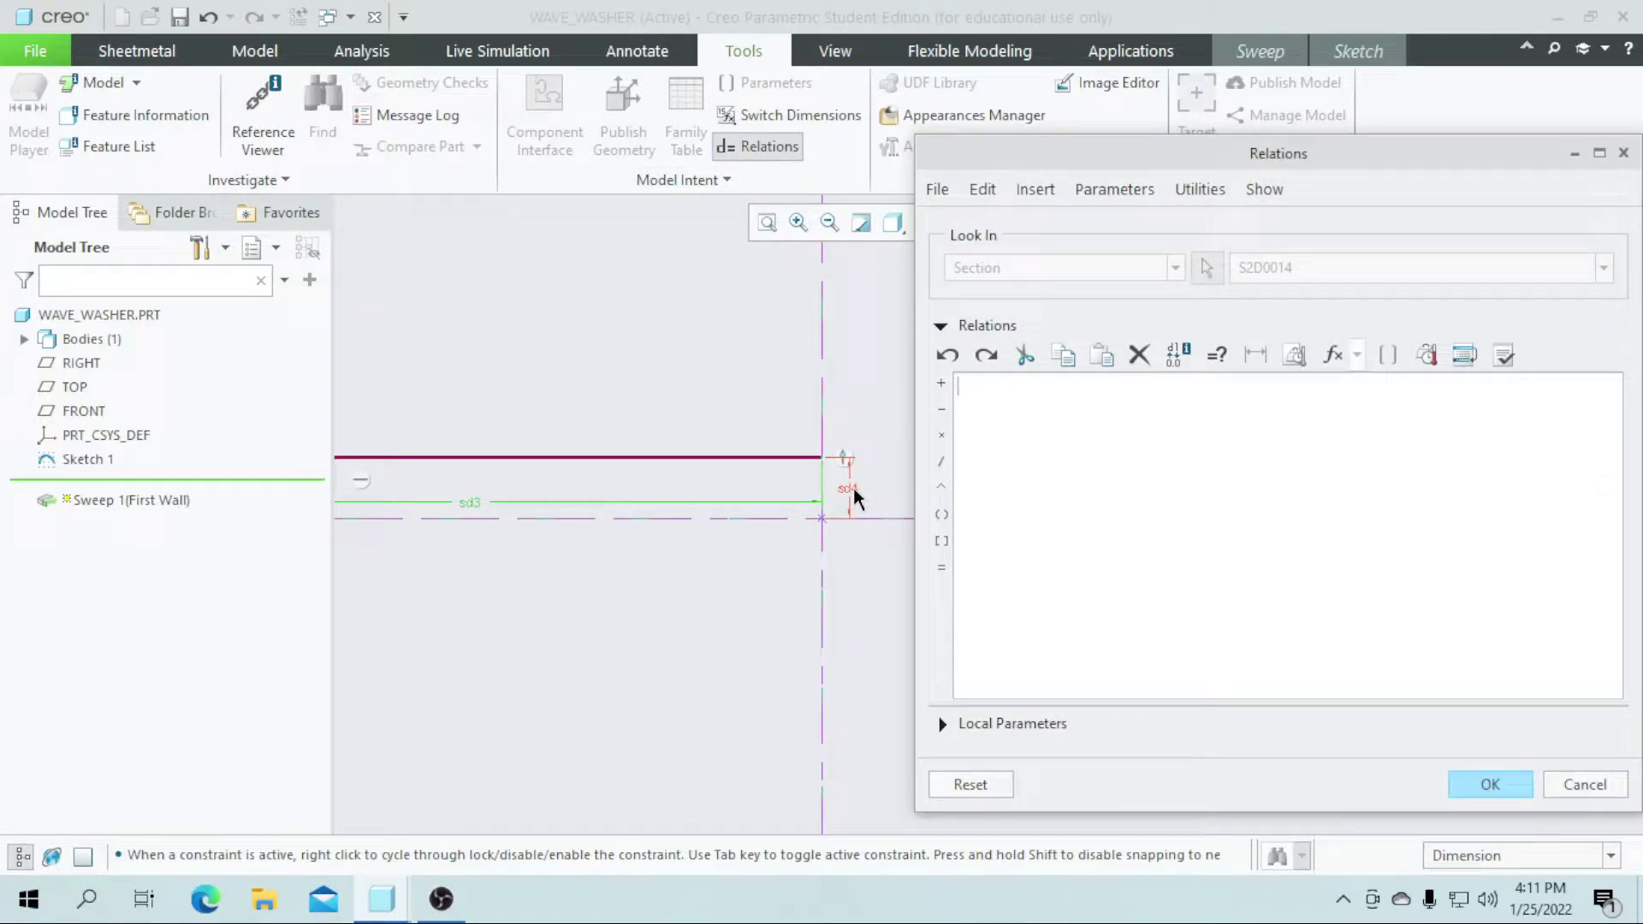
Enter and verify the relation sd4=cos(trajpar*360*12)*.1, then accept it
left_click(852, 489)
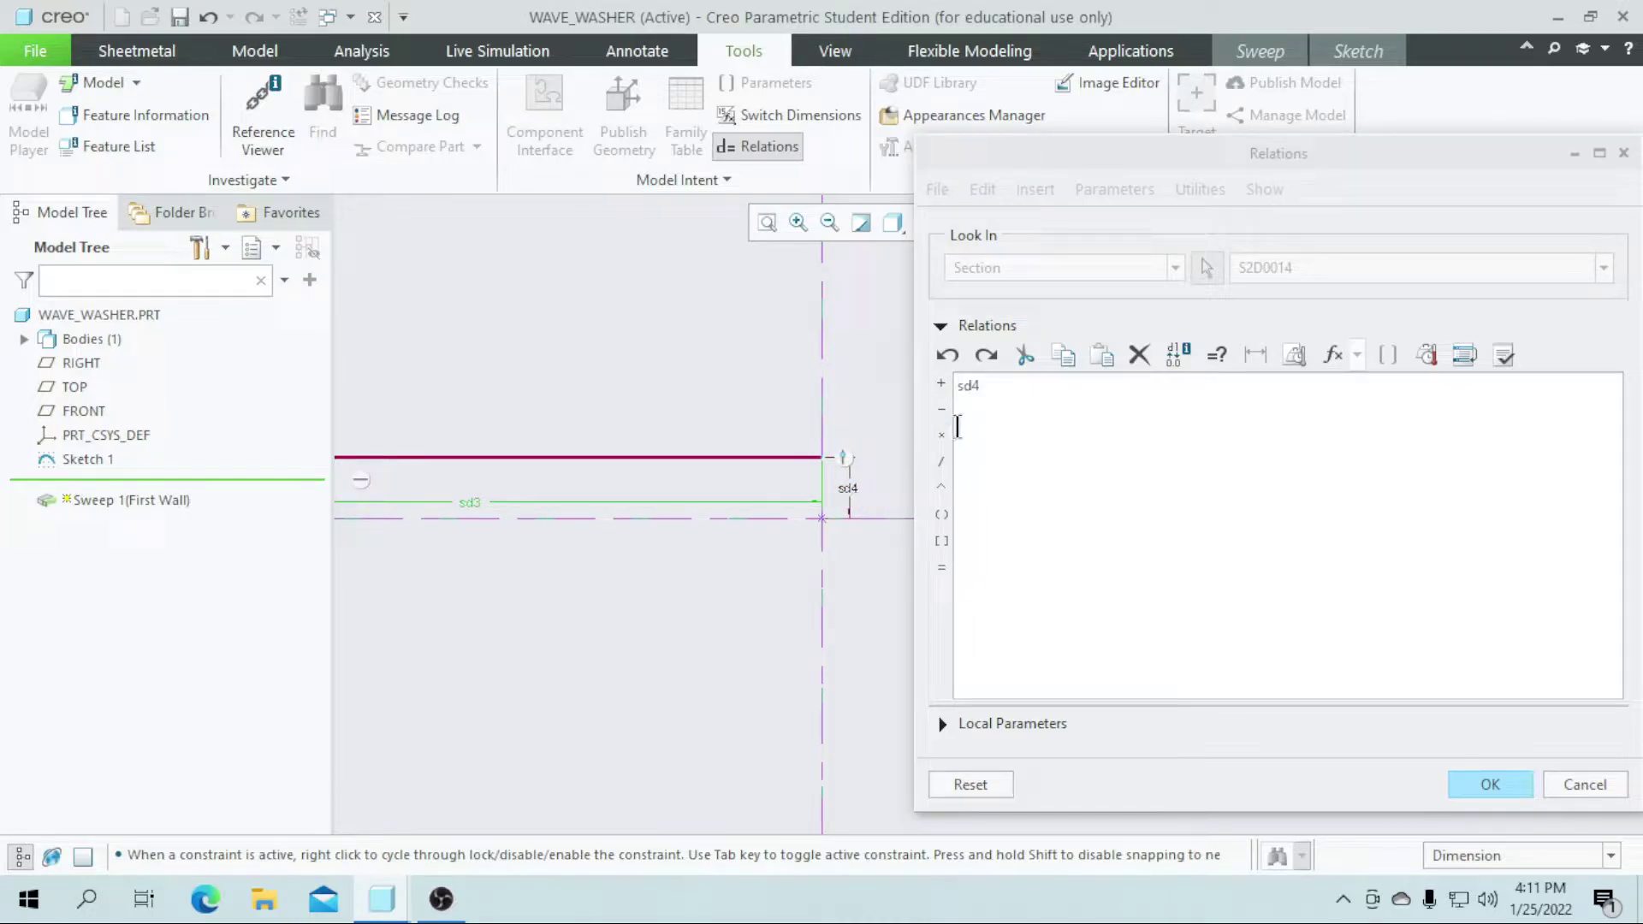
left_click(941, 567)
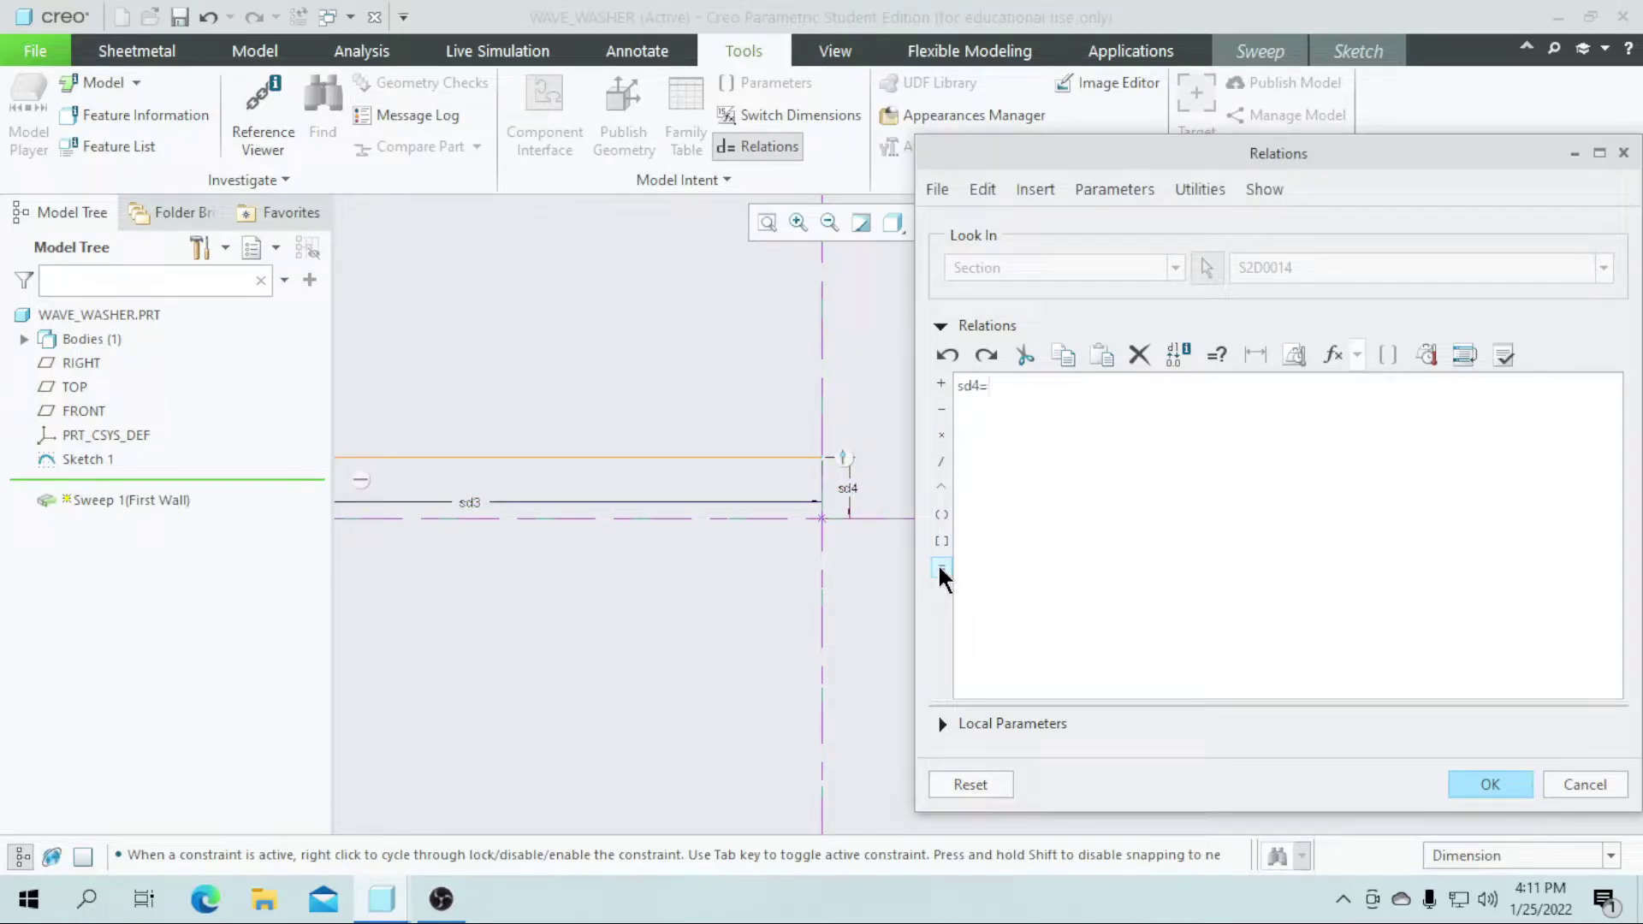
type("cos(trajpar*360*12)*0.1")
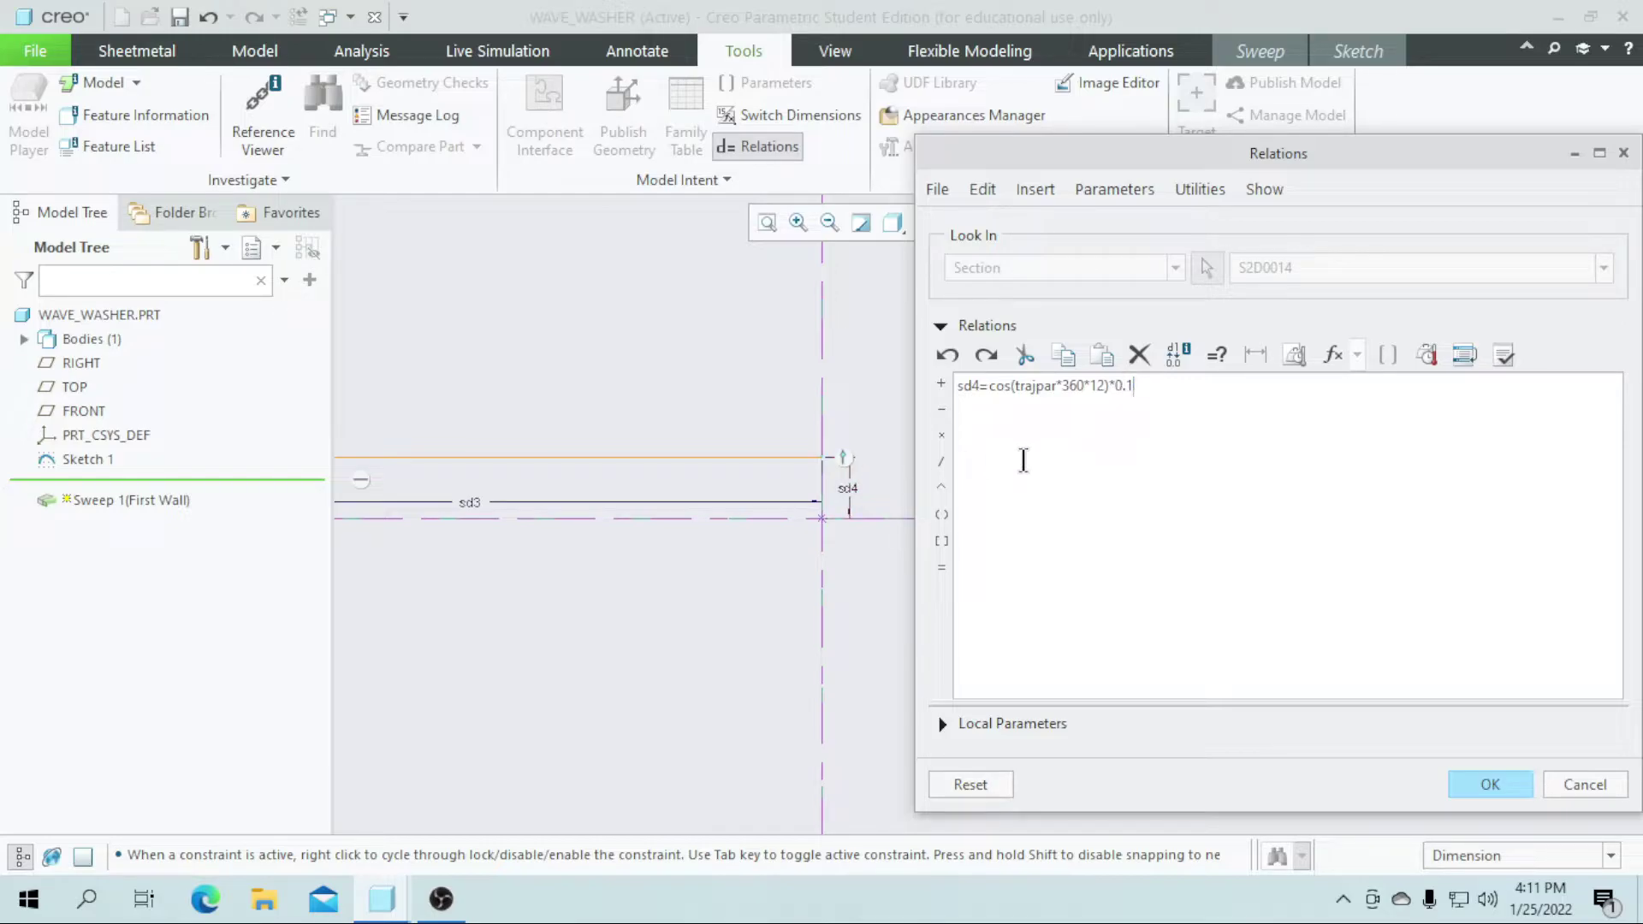
left_click(1123, 386)
left_click(1503, 354)
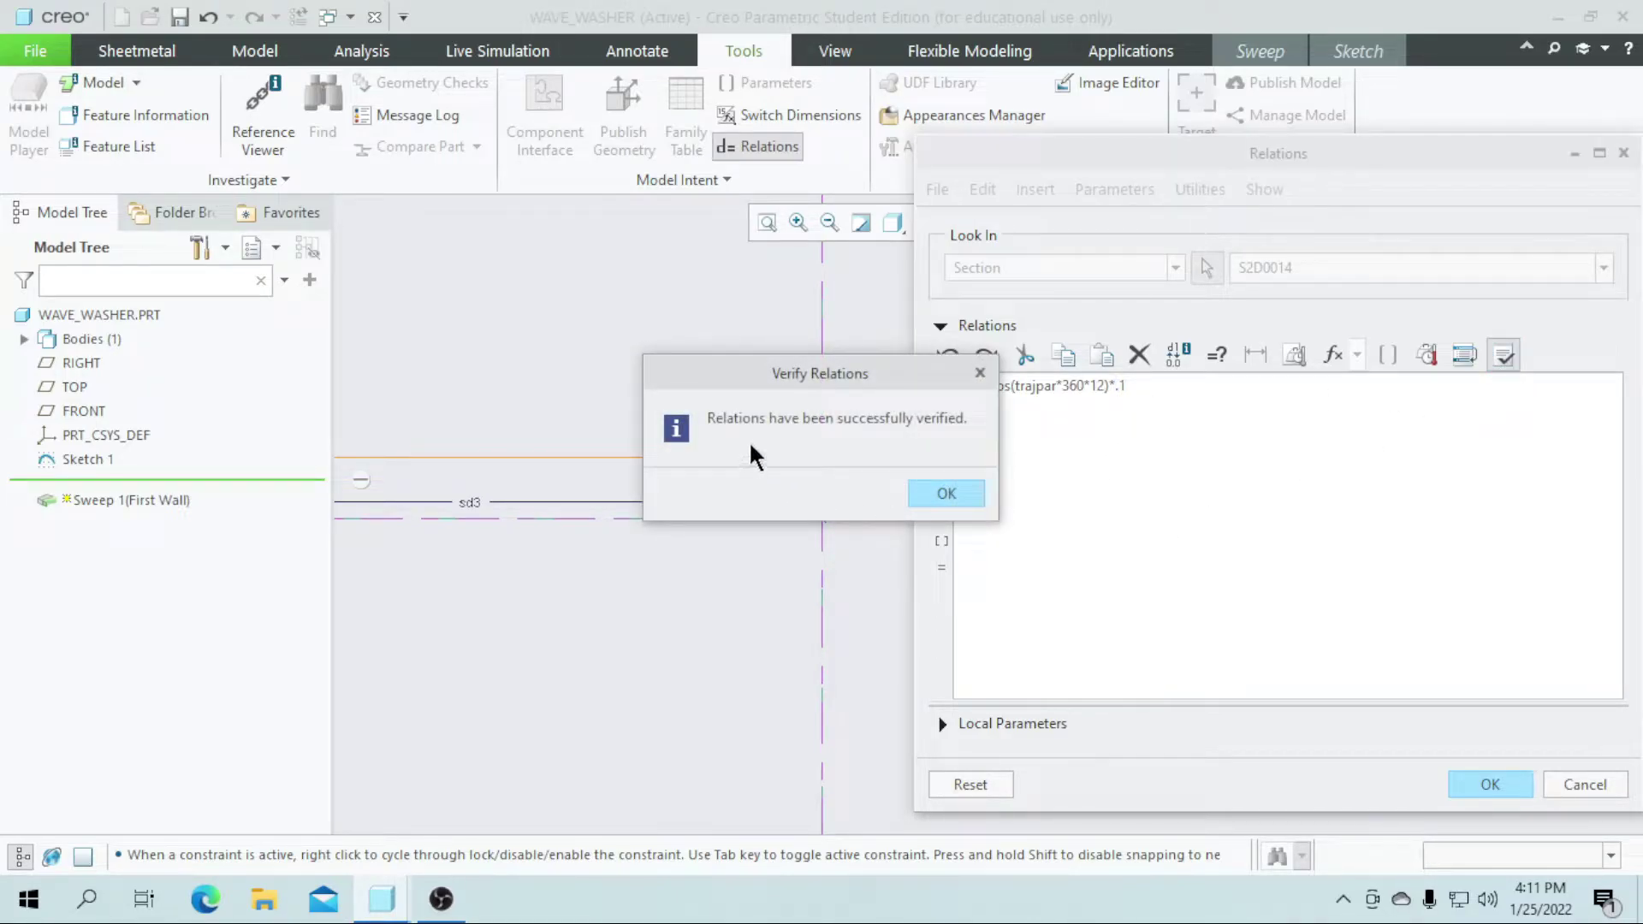
left_click(946, 494)
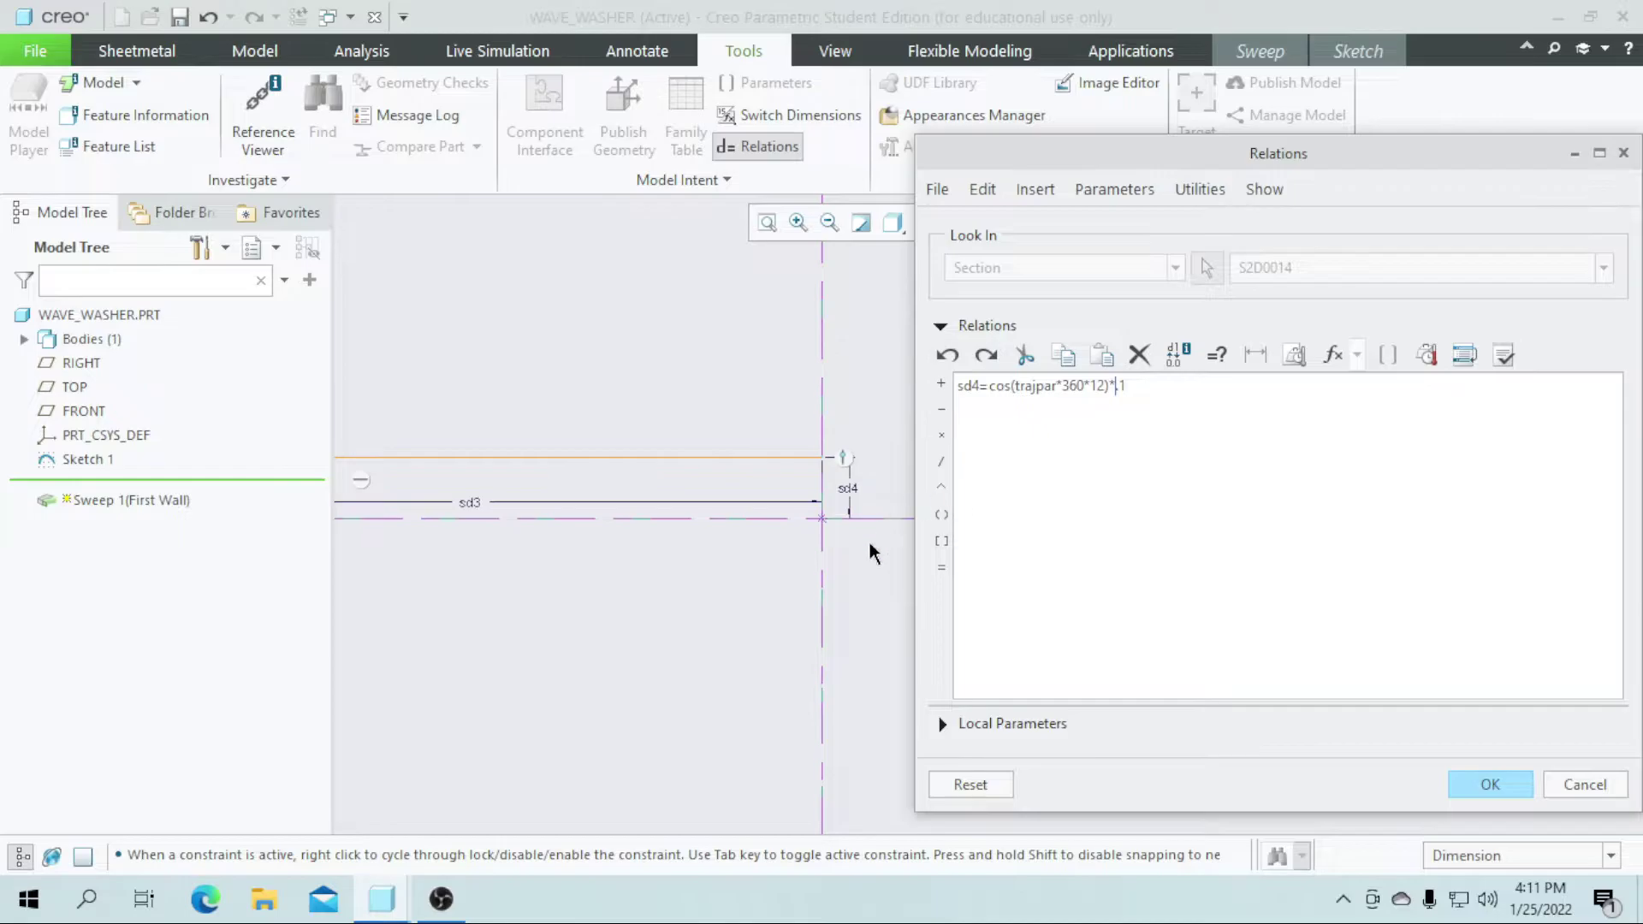
left_click(1497, 795)
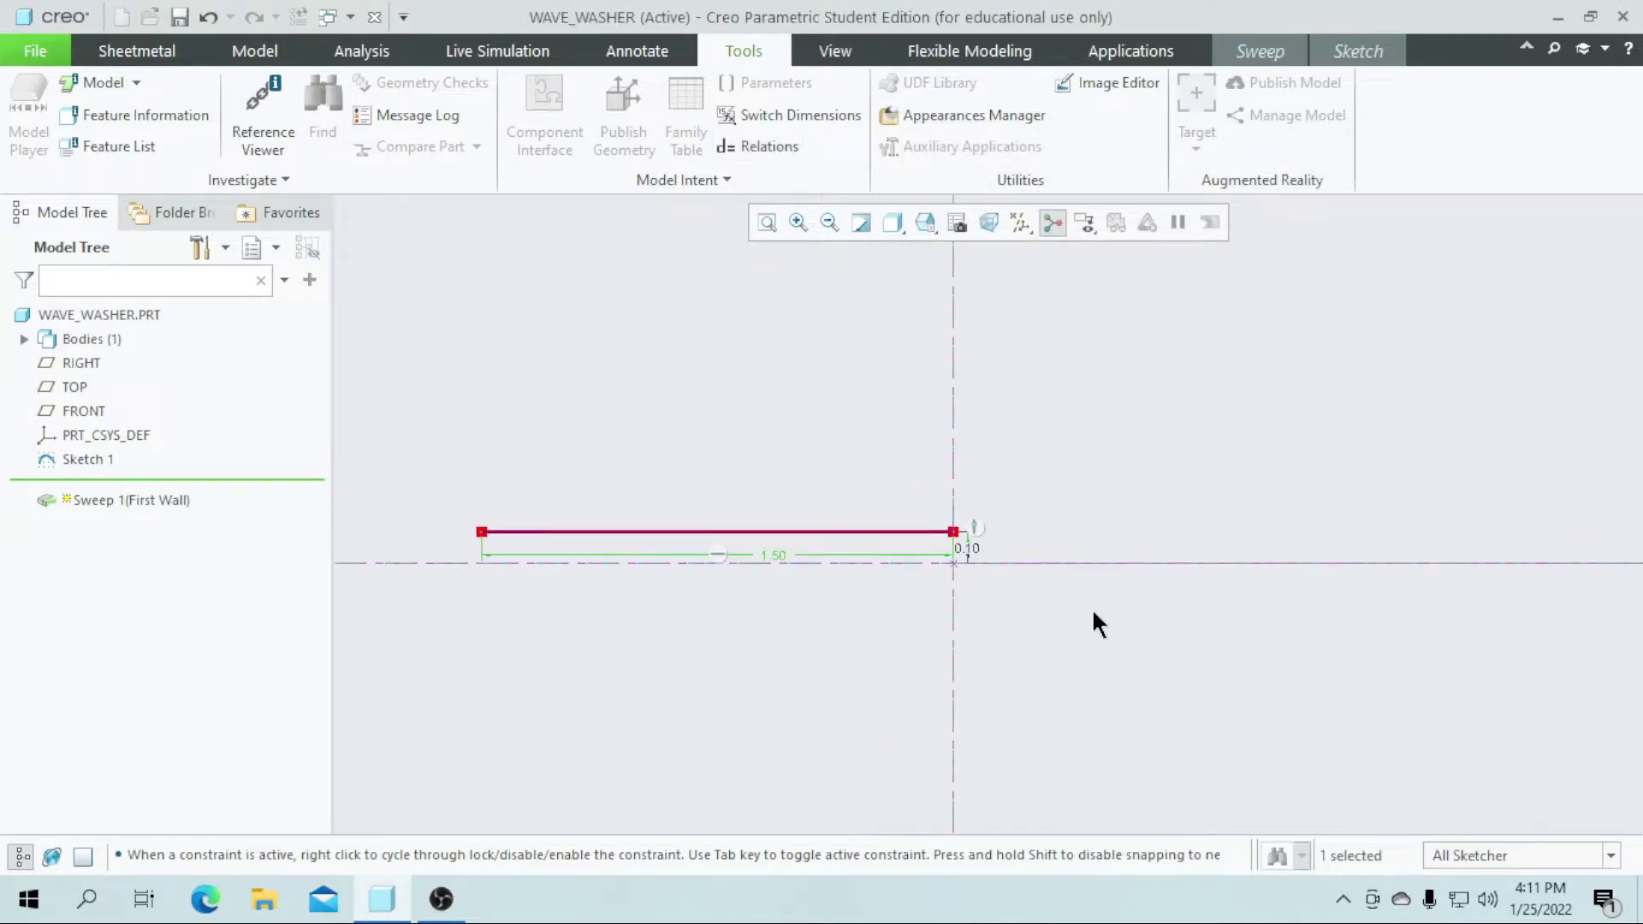
Close the section sketch, enable 'Allows section to change', and complete the 12-wave sweep
left_click(1347, 53)
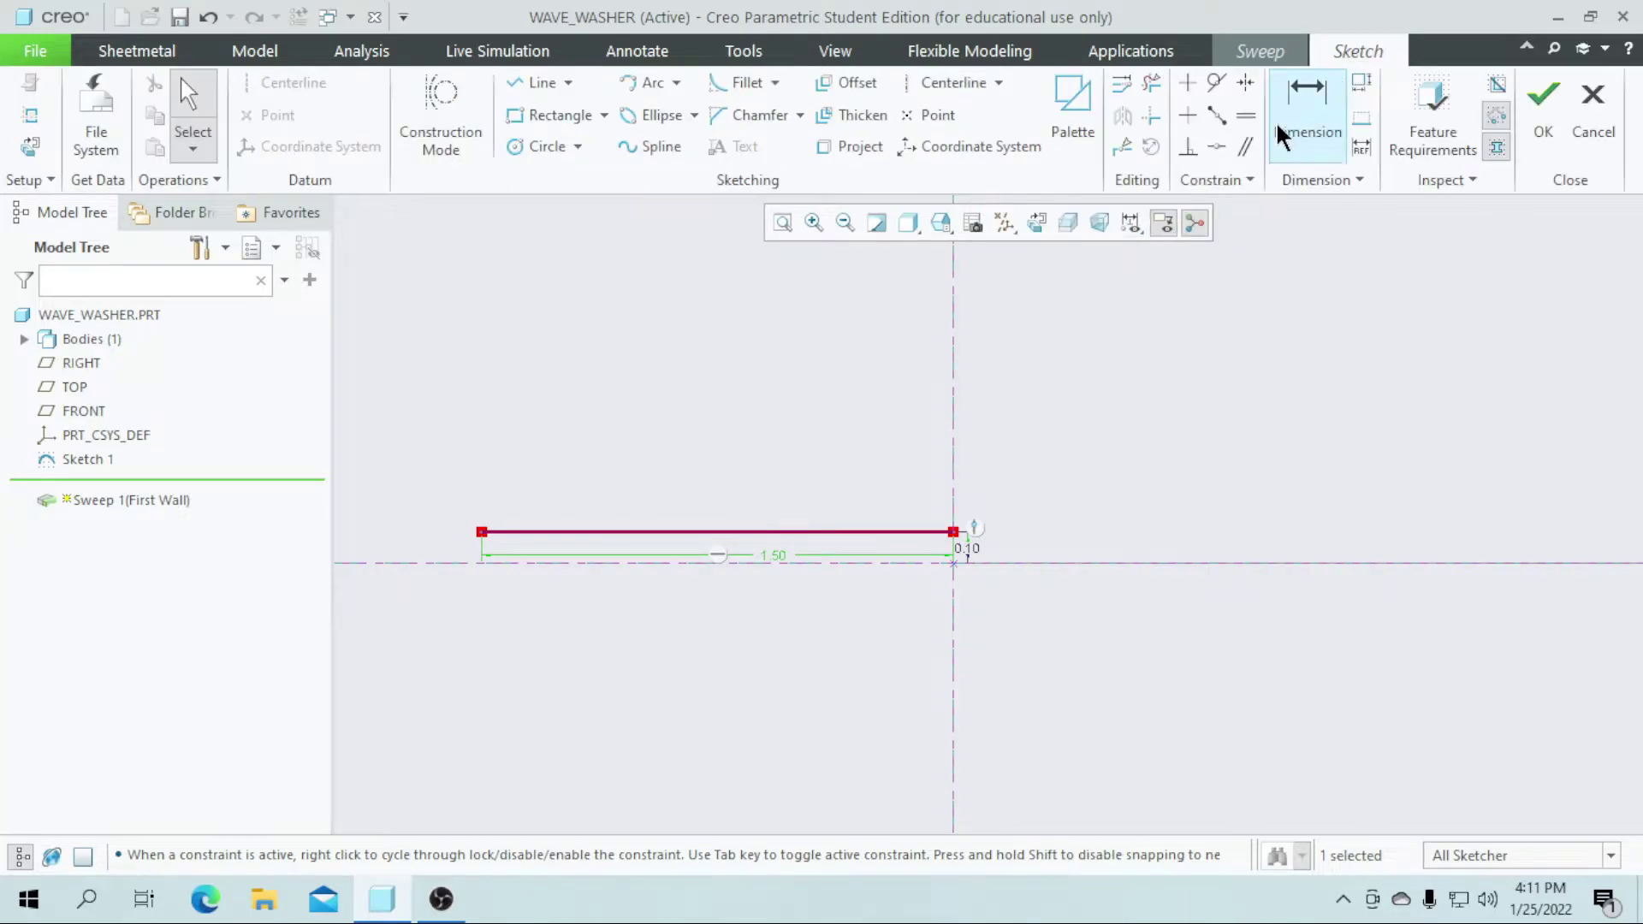
left_click(1544, 130)
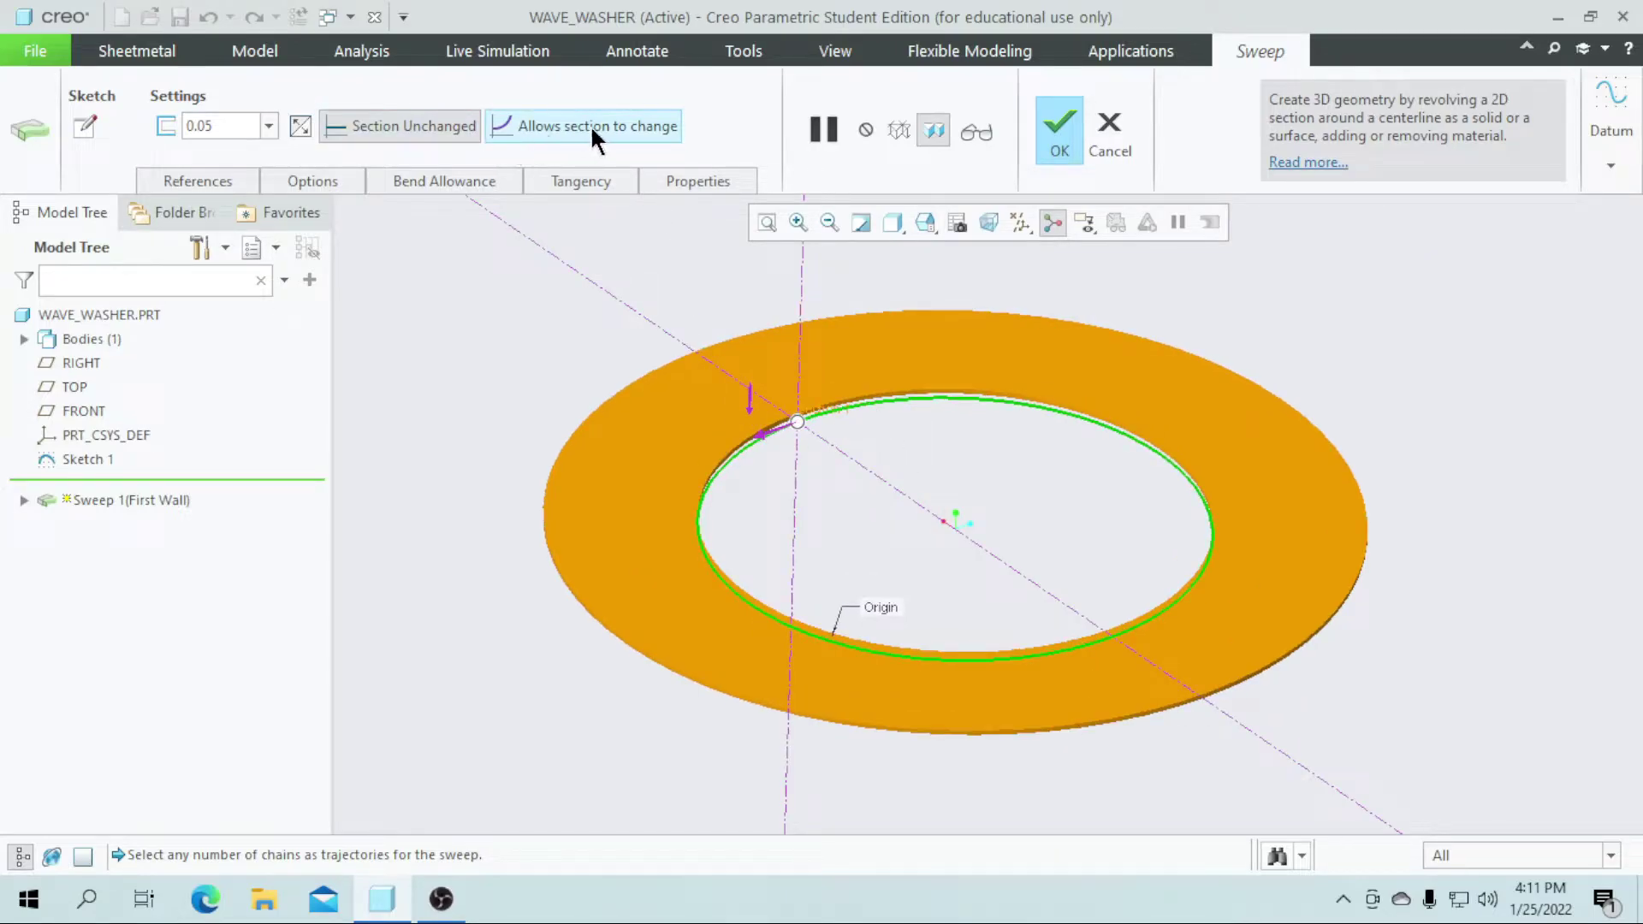
left_click(592, 130)
mouse_move(837, 537)
middle_mouse_down()
mouse_move(837, 497)
mouse_move(836, 517)
mouse_move(788, 476)
mouse_move(854, 524)
mouse_move(873, 506)
mouse_move(836, 536)
mouse_move(829, 495)
mouse_move(881, 521)
mouse_move(891, 565)
mouse_move(865, 454)
mouse_move(869, 506)
mouse_move(847, 498)
mouse_move(860, 484)
middle_mouse_up()
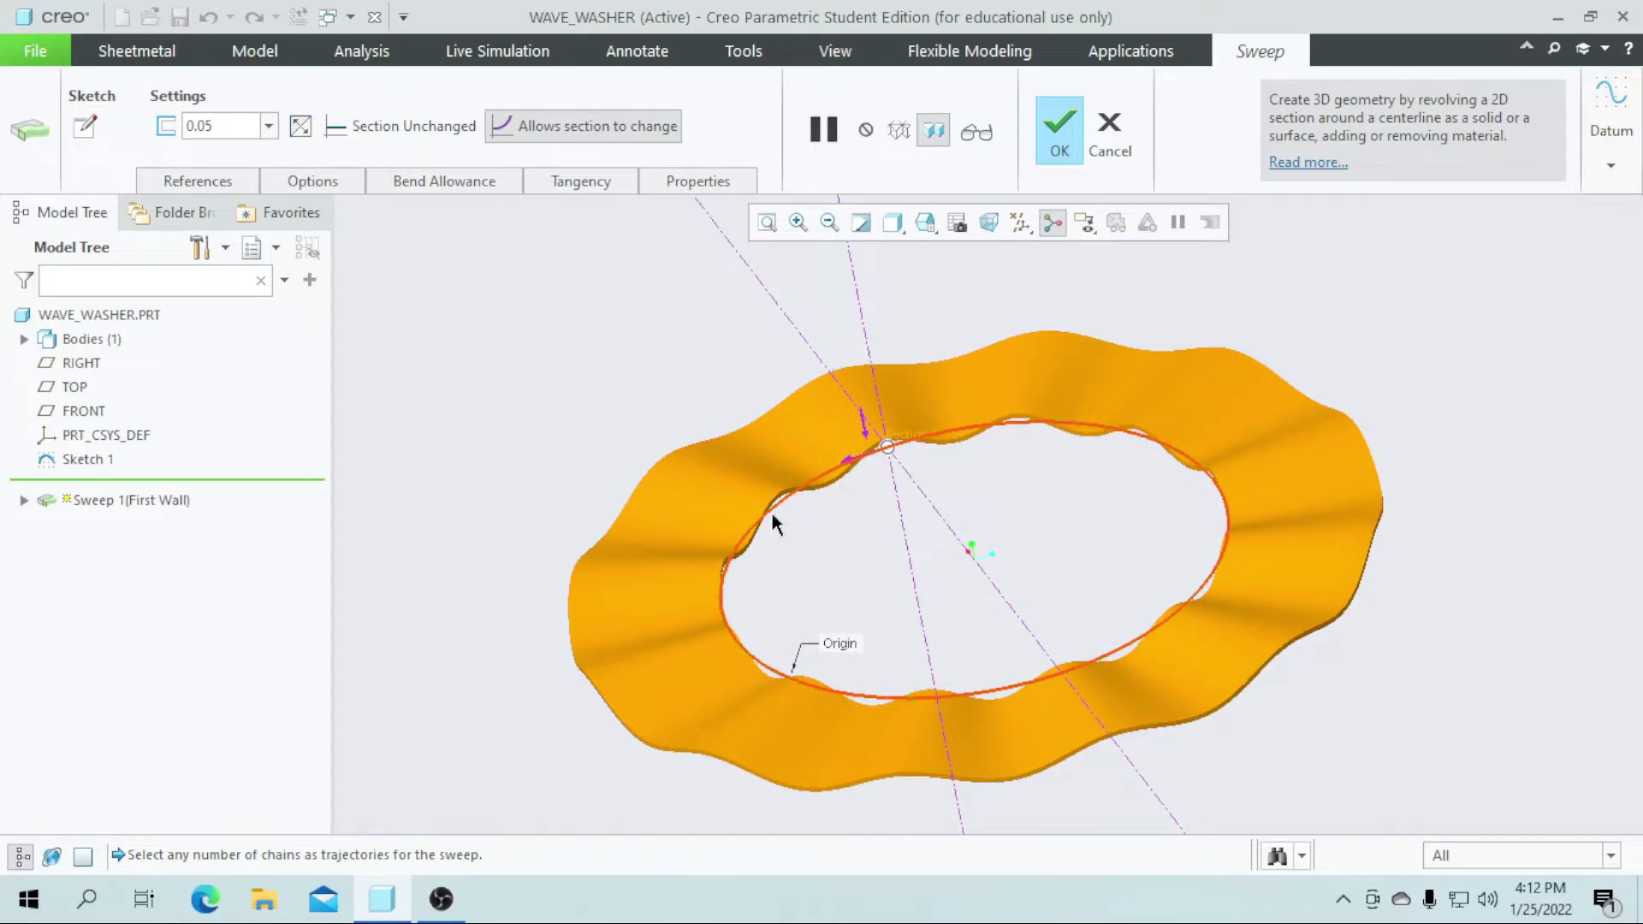
left_click(1060, 128)
mouse_move(541, 428)
middle_mouse_down()
mouse_move(459, 634)
mouse_move(492, 623)
mouse_move(525, 642)
middle_mouse_up()
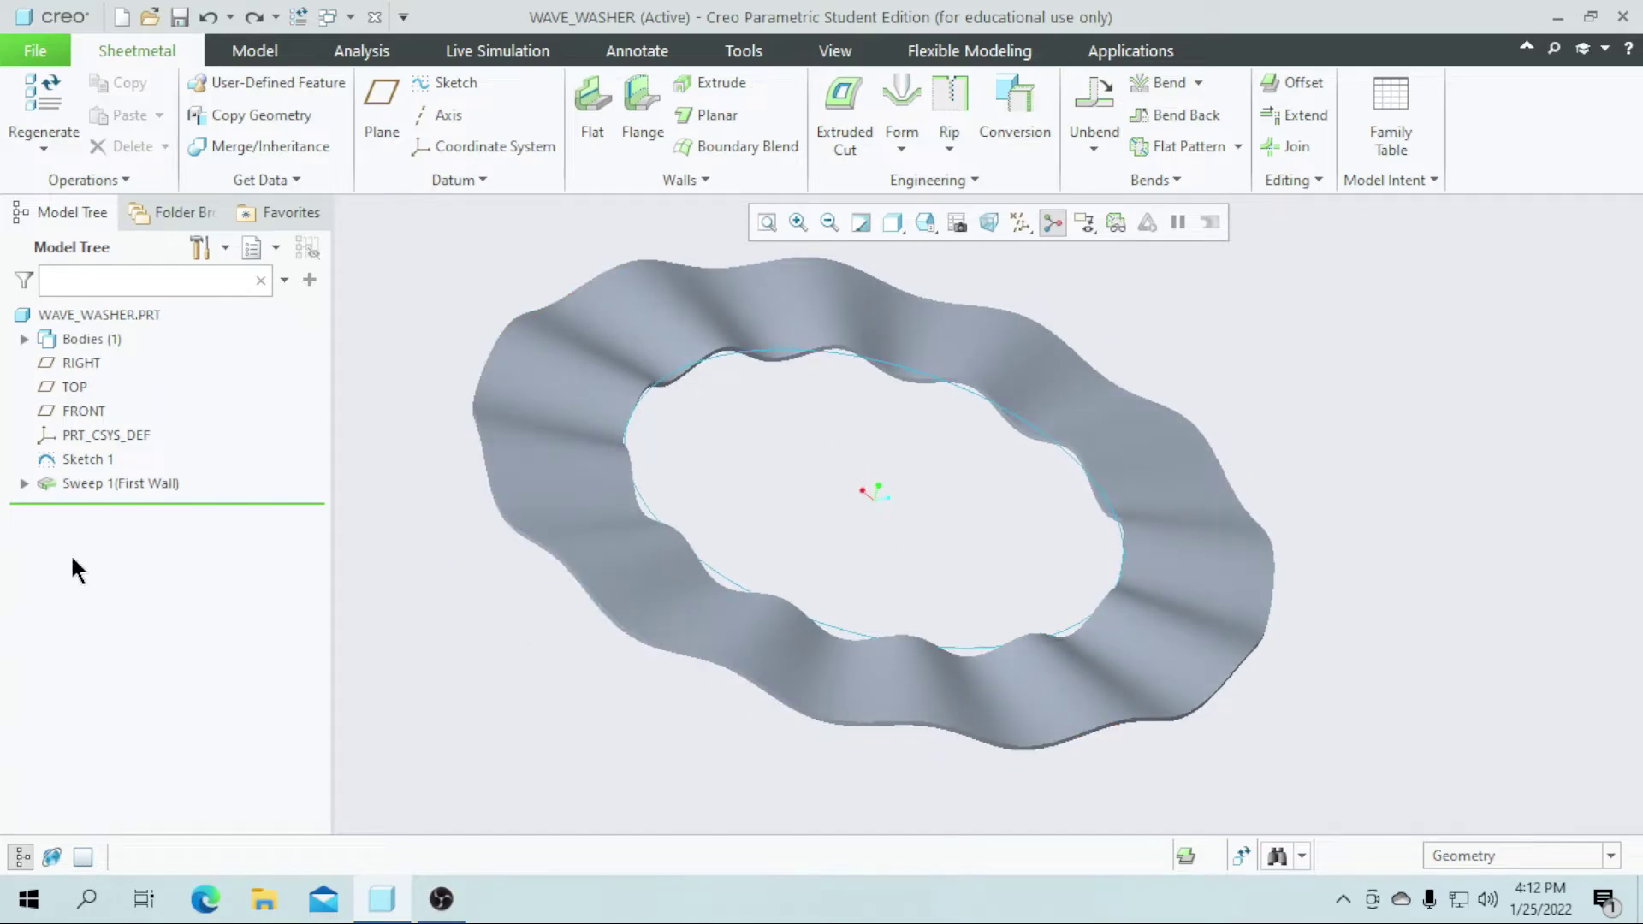
Hide Sketch 1 in the model tree to view the wave washer alone
left_click(70, 460)
left_click(121, 378)
mouse_move(437, 557)
middle_mouse_down()
mouse_move(768, 488)
mouse_move(806, 383)
middle_mouse_up()
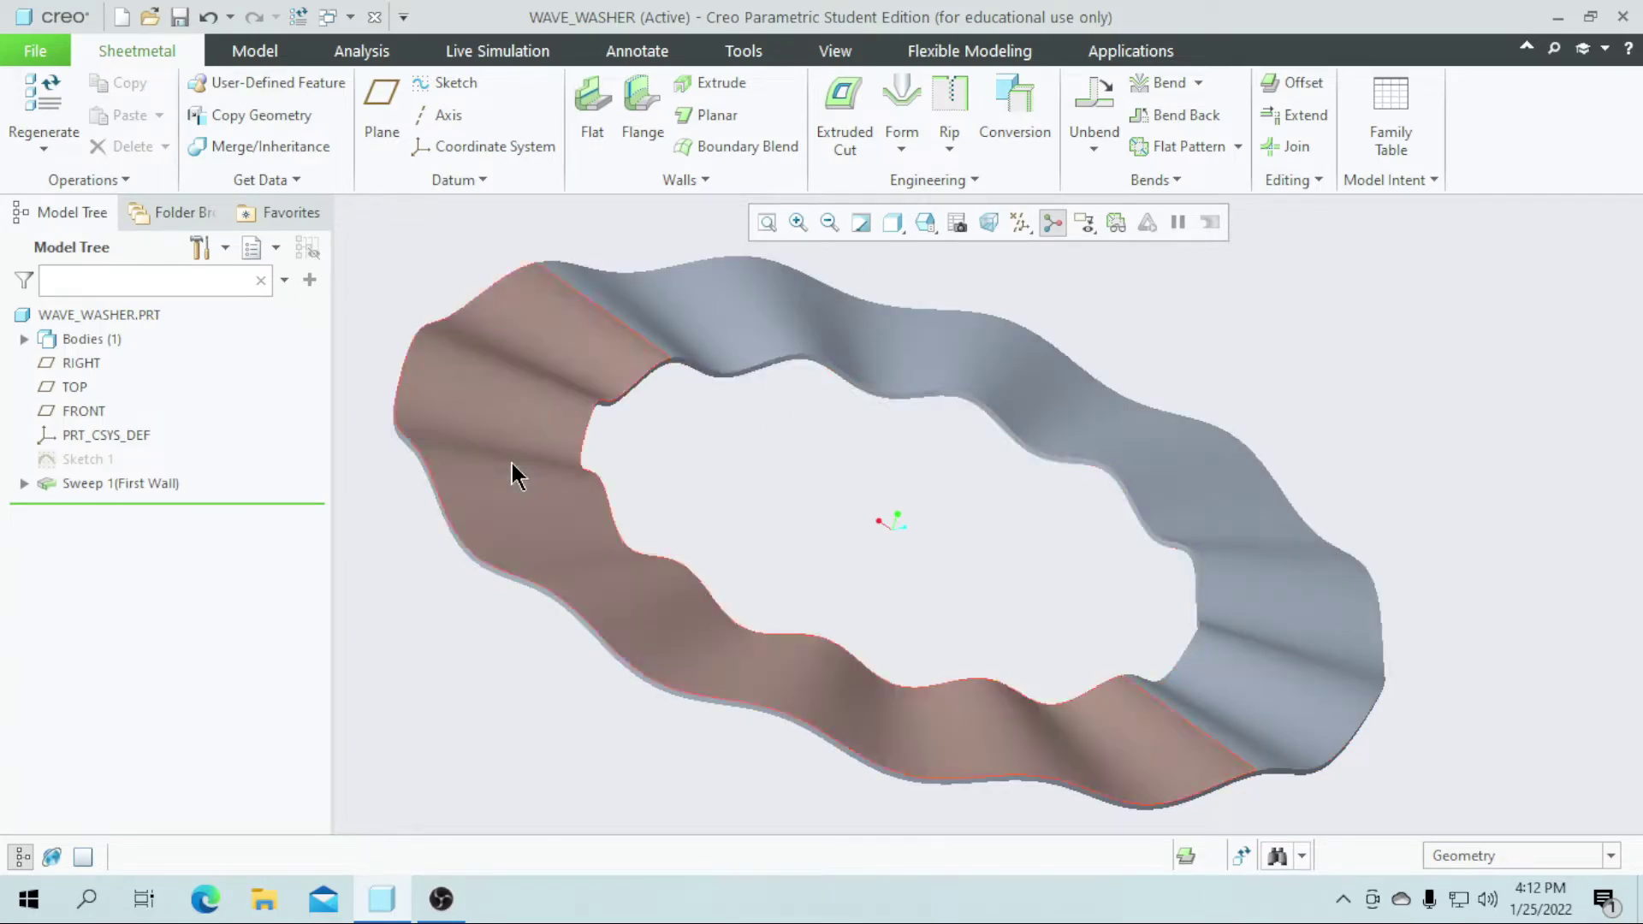
Edit the definition of Sweep 1 and open its section sketch
left_click(70, 482)
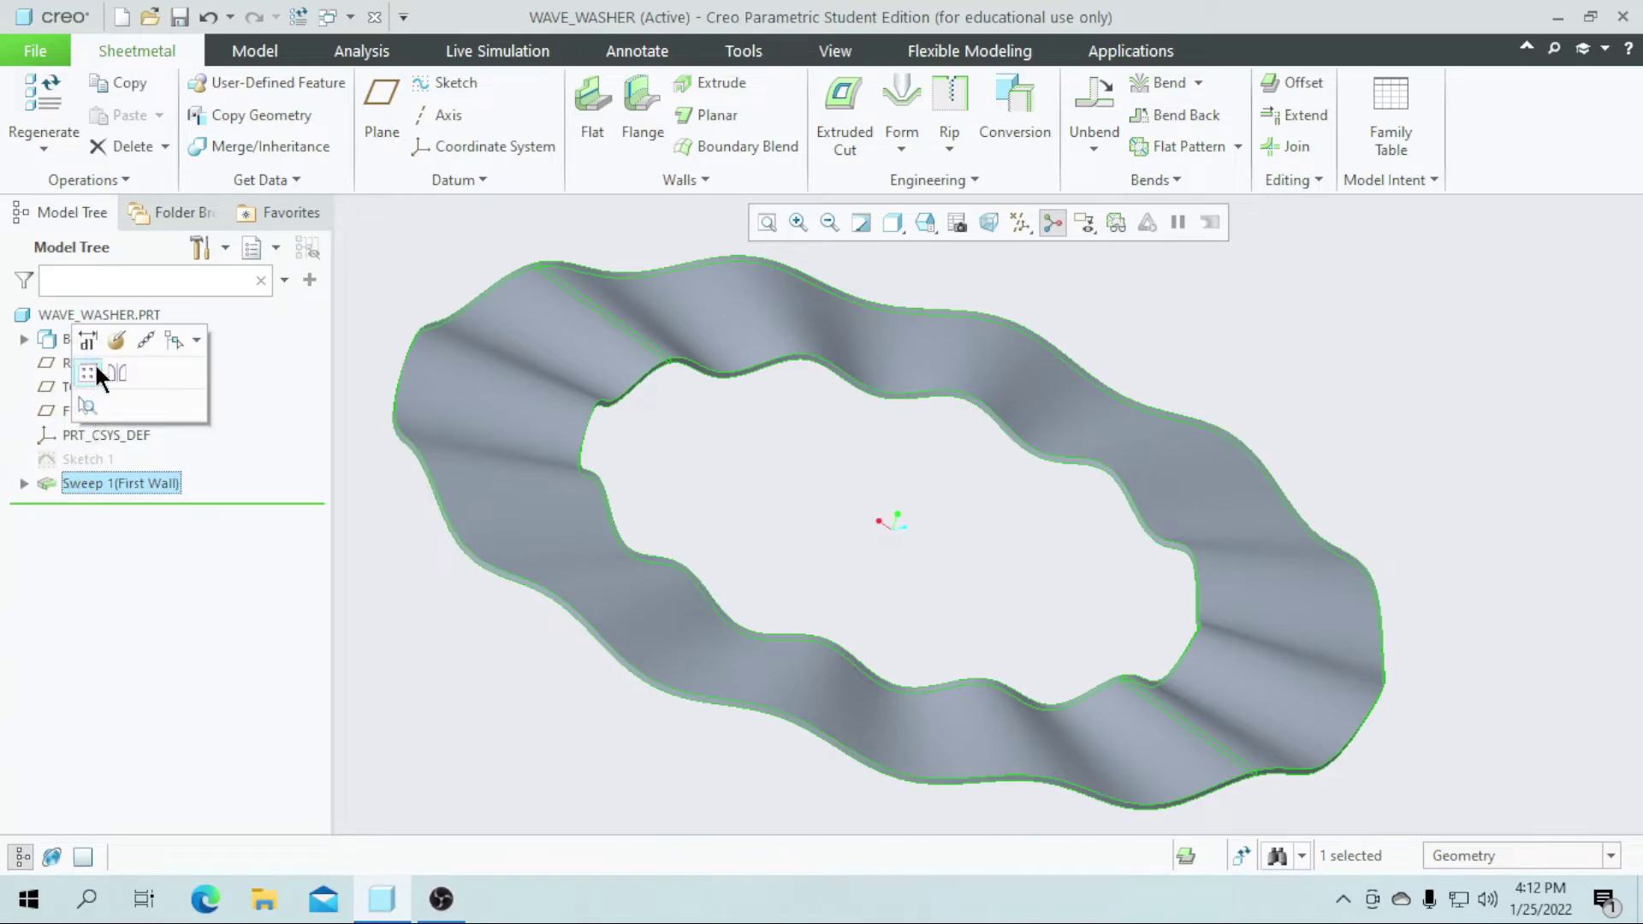
left_click(111, 340)
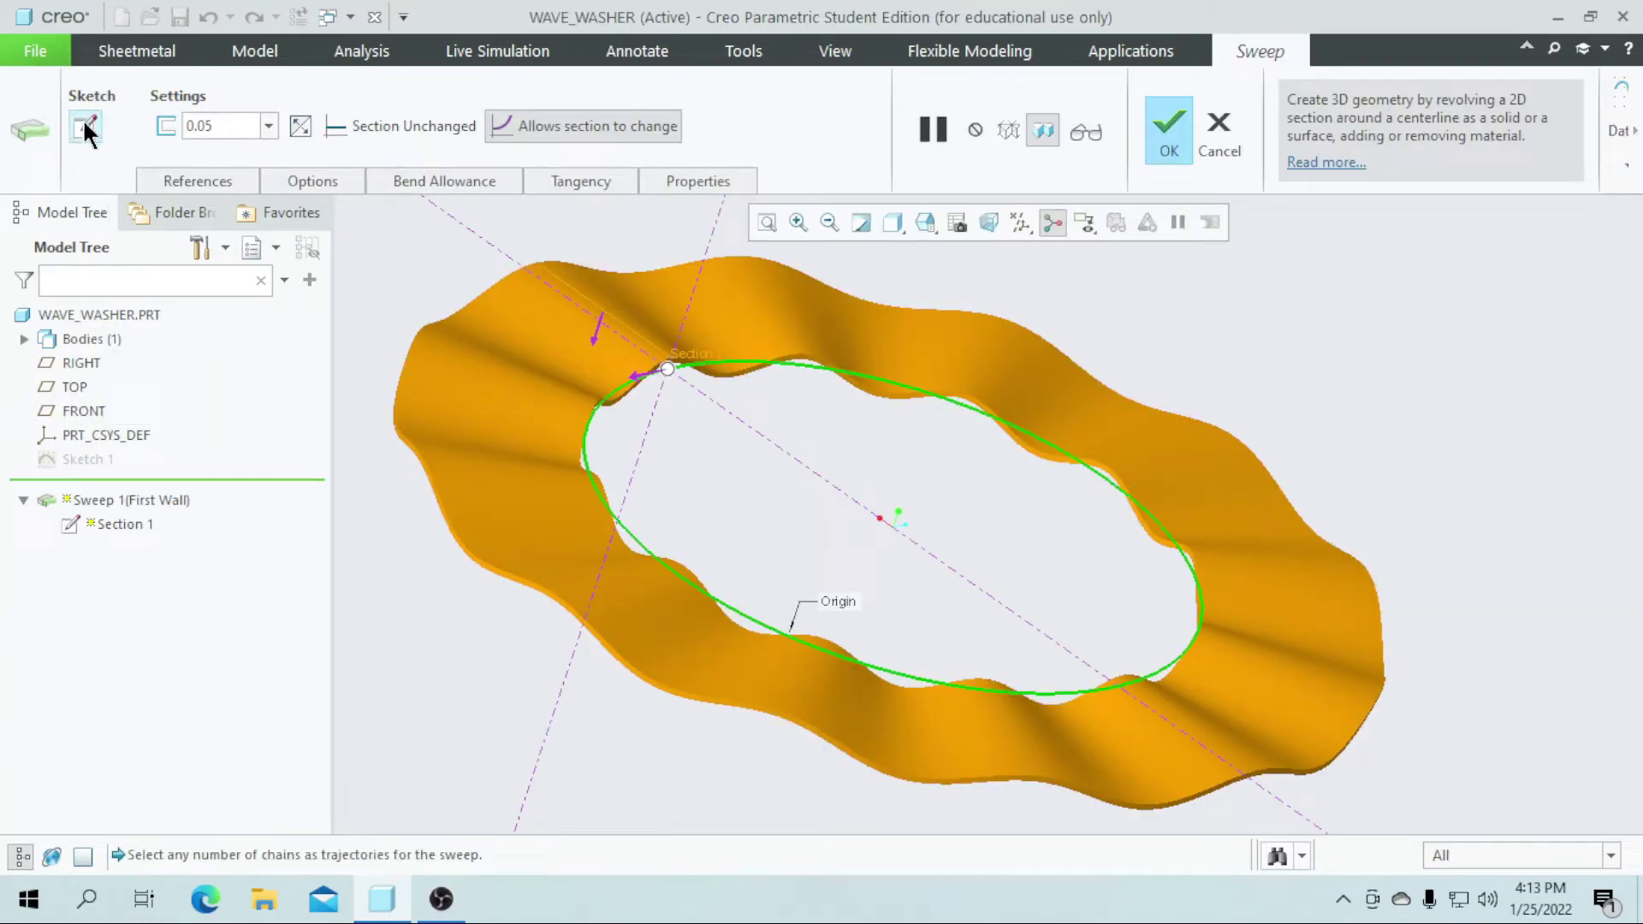
left_click(85, 128)
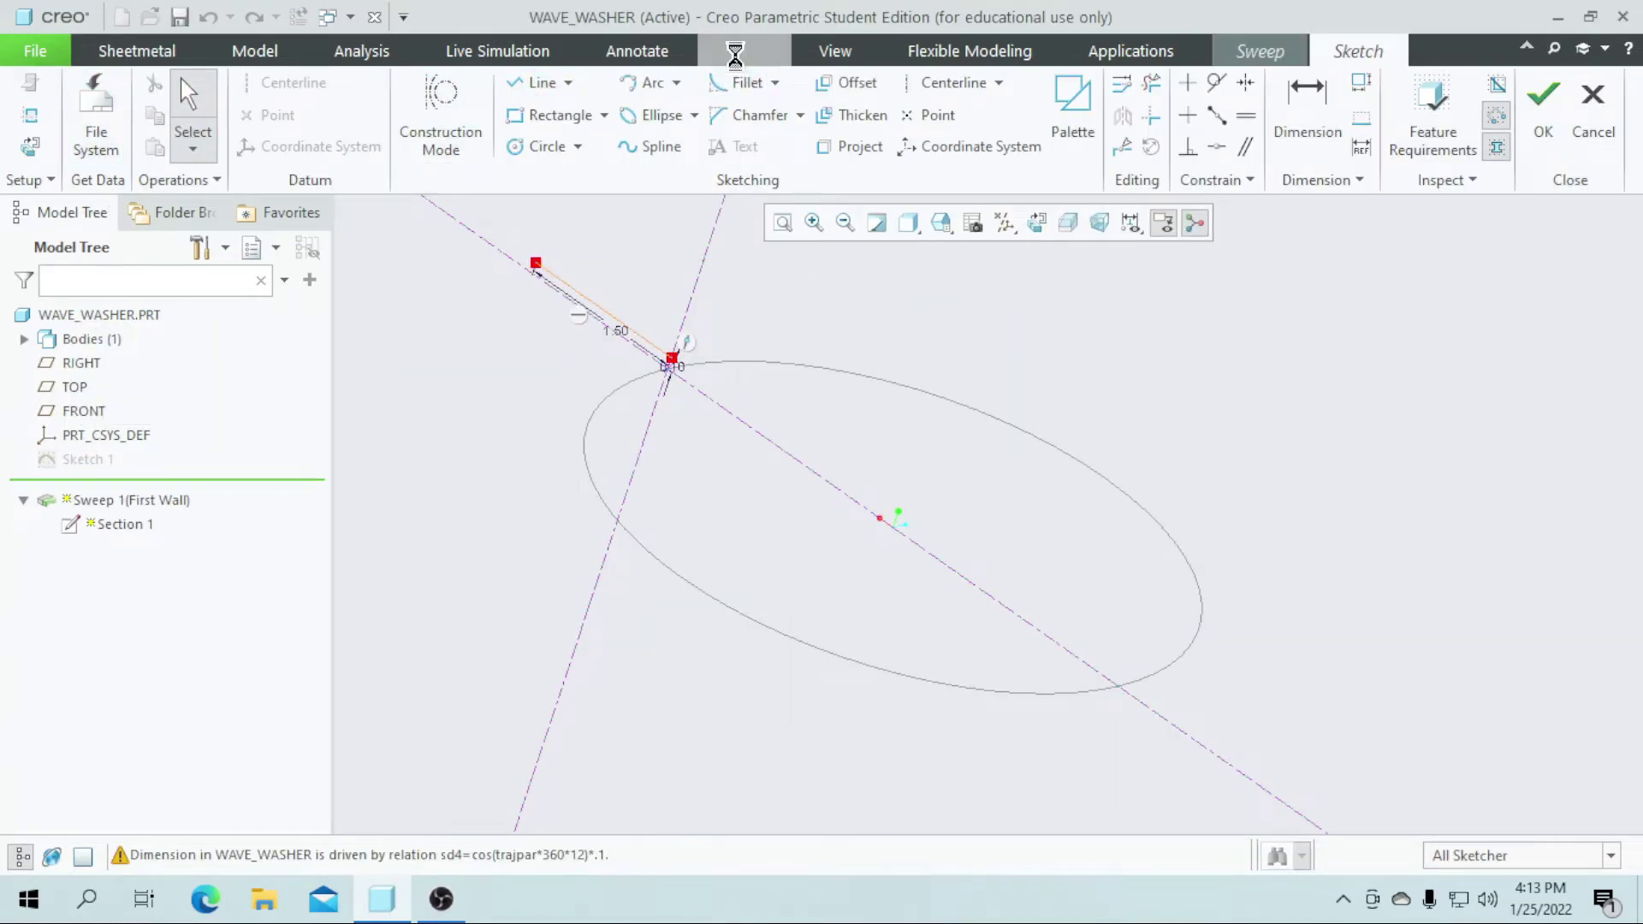
Change the relation amplitude from .1 to .2, verify, and accept it
left_click(757, 146)
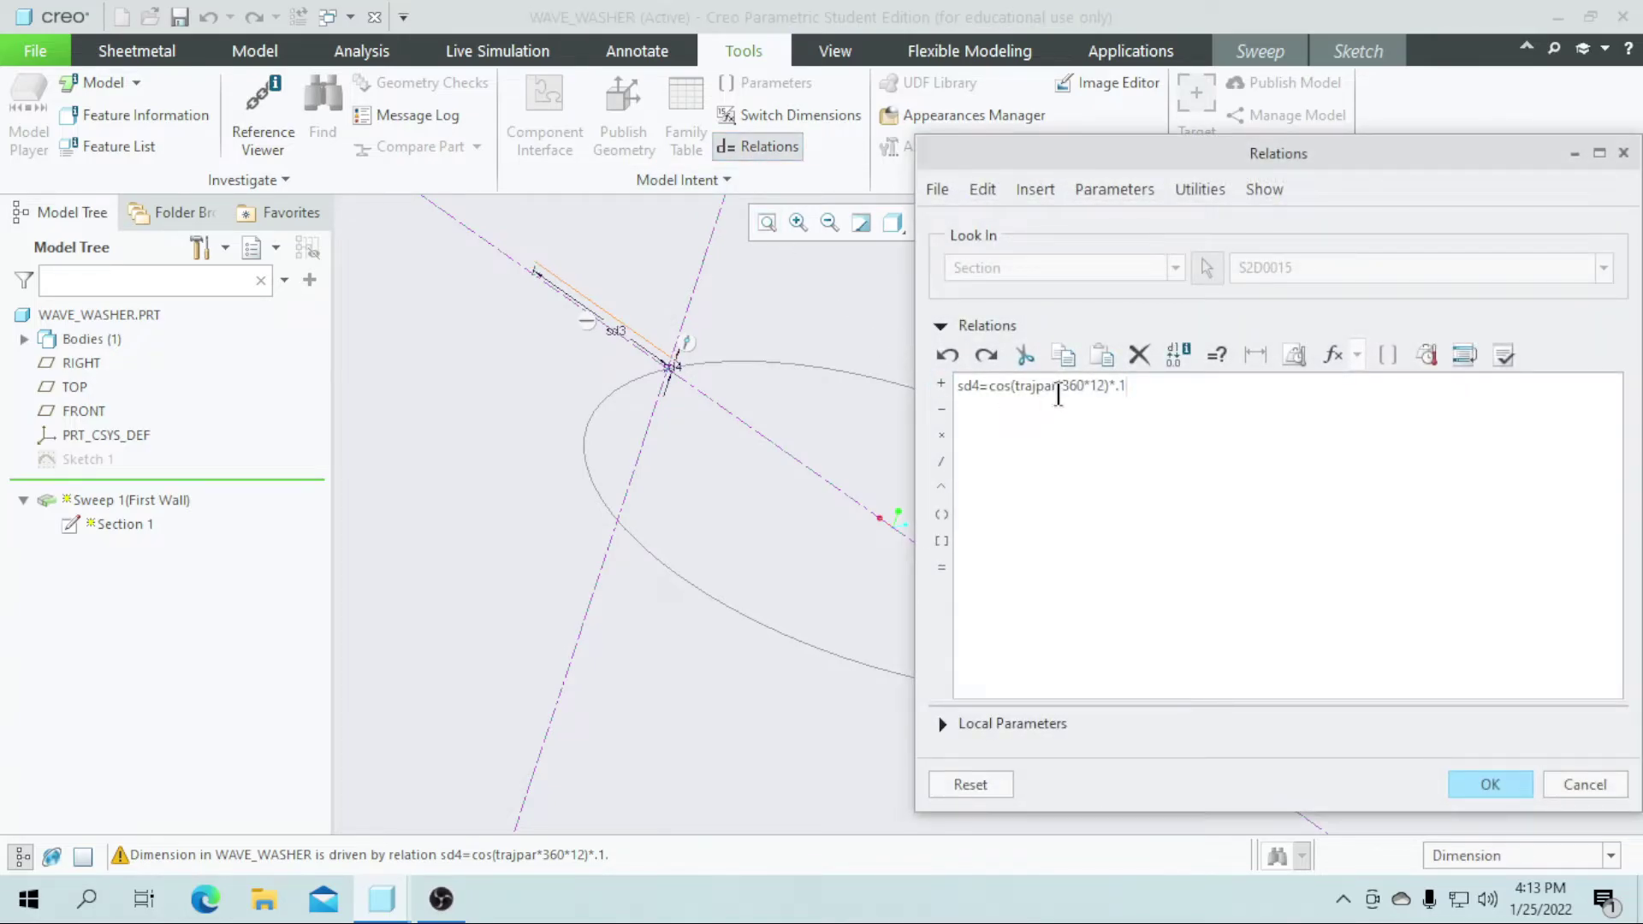
left_click(1138, 390)
scroll(650, 381, "up", 2)
scroll(701, 366, "up", 2)
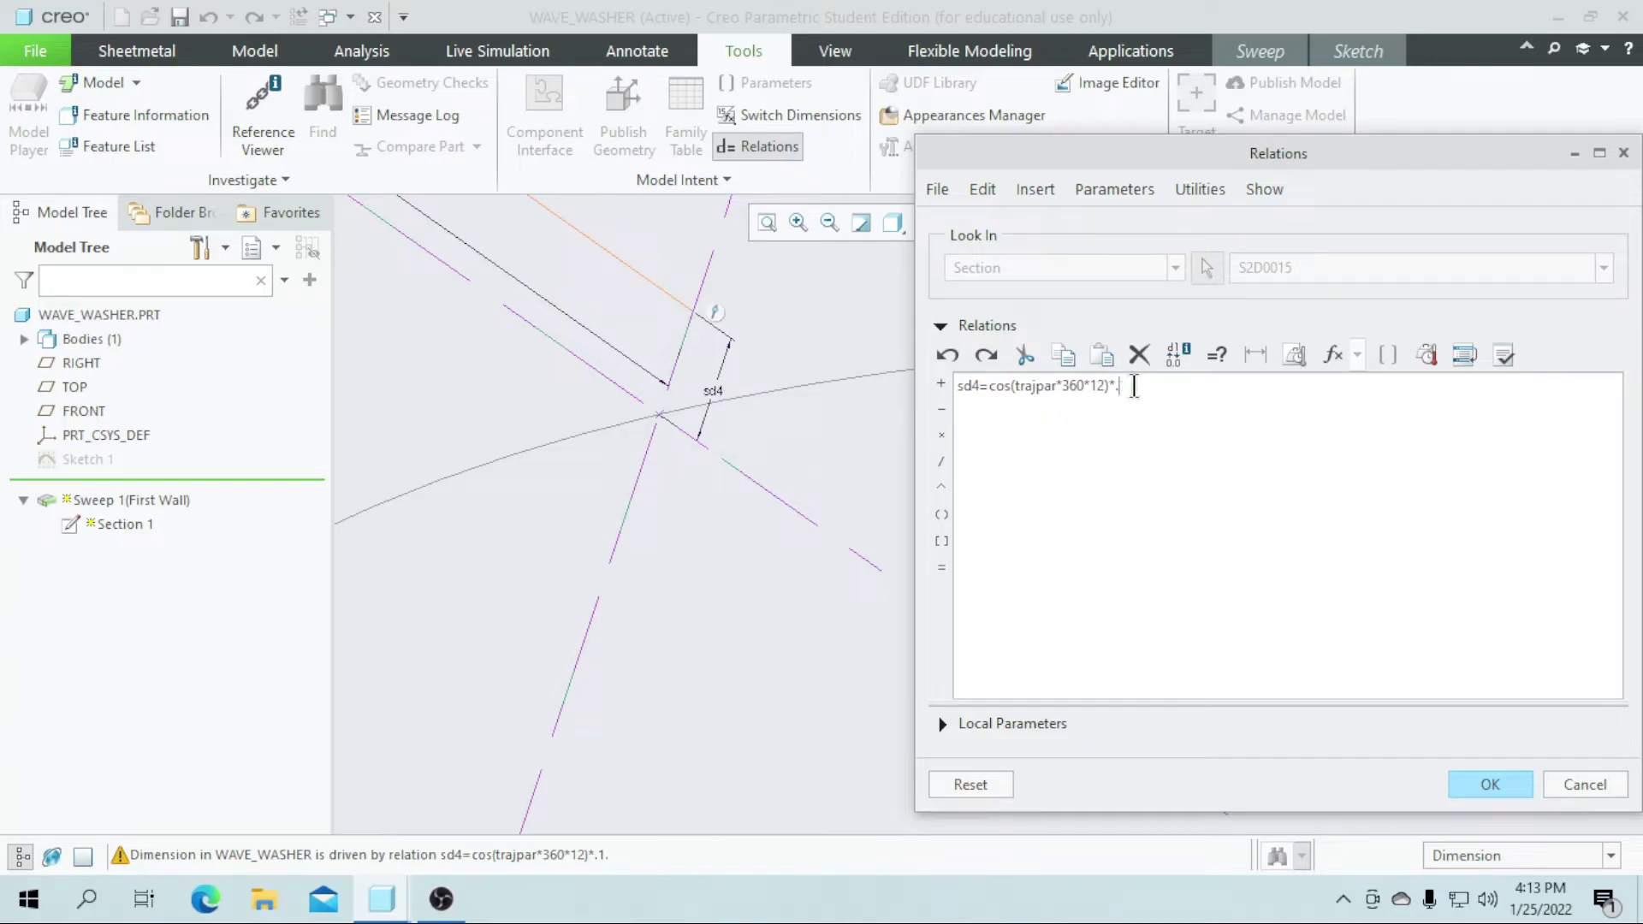
type("2")
left_click(1504, 356)
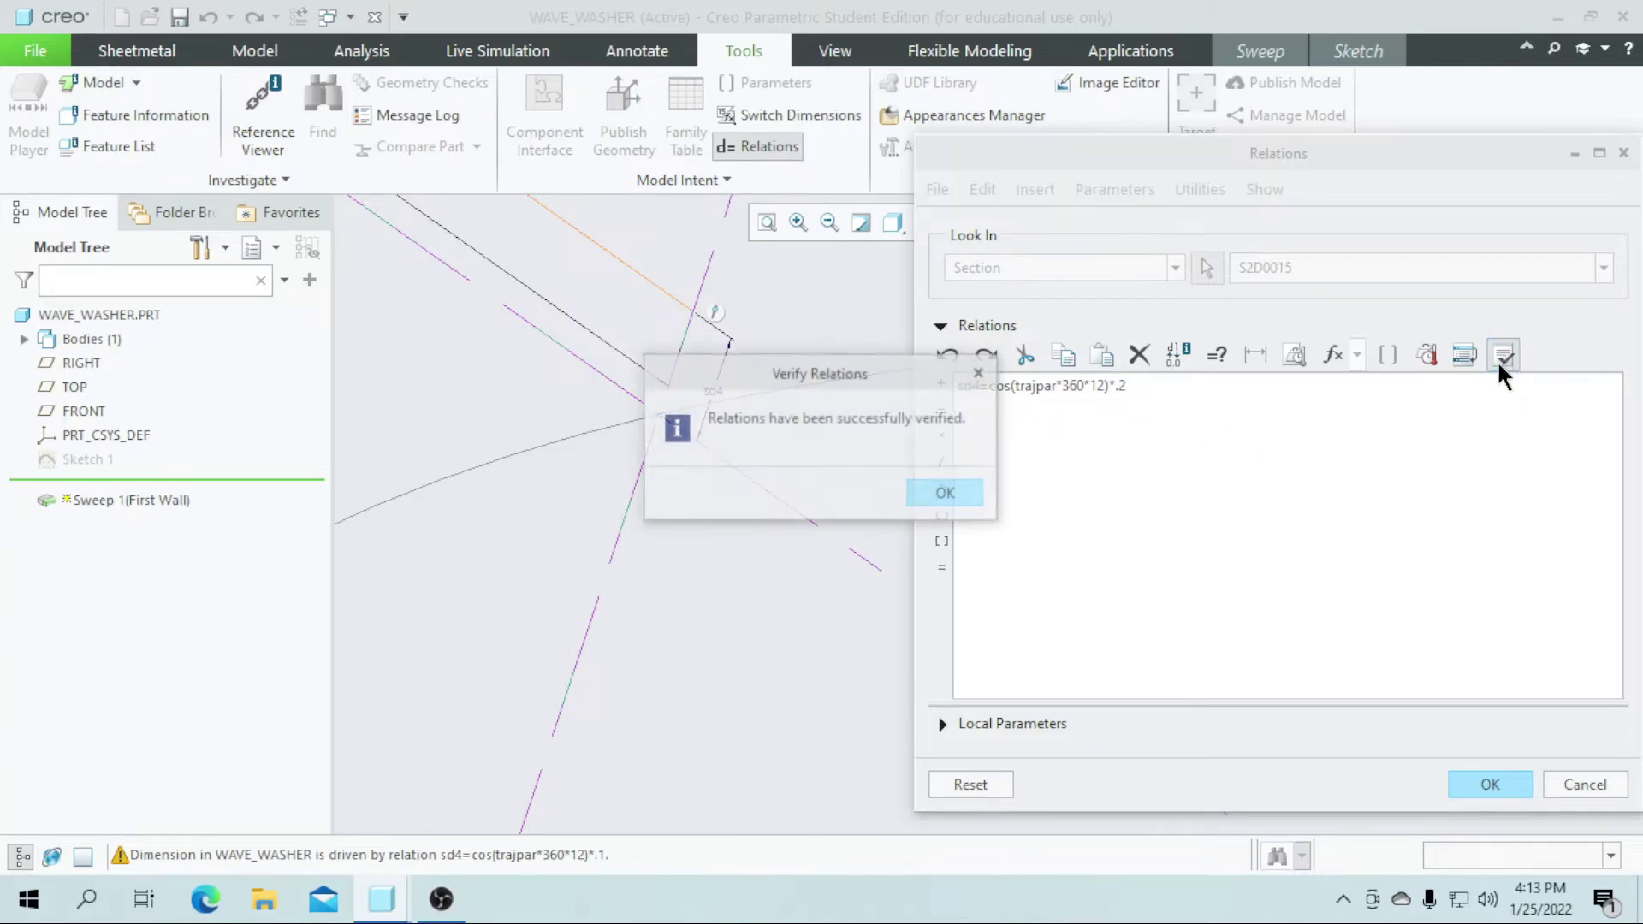
left_click(943, 494)
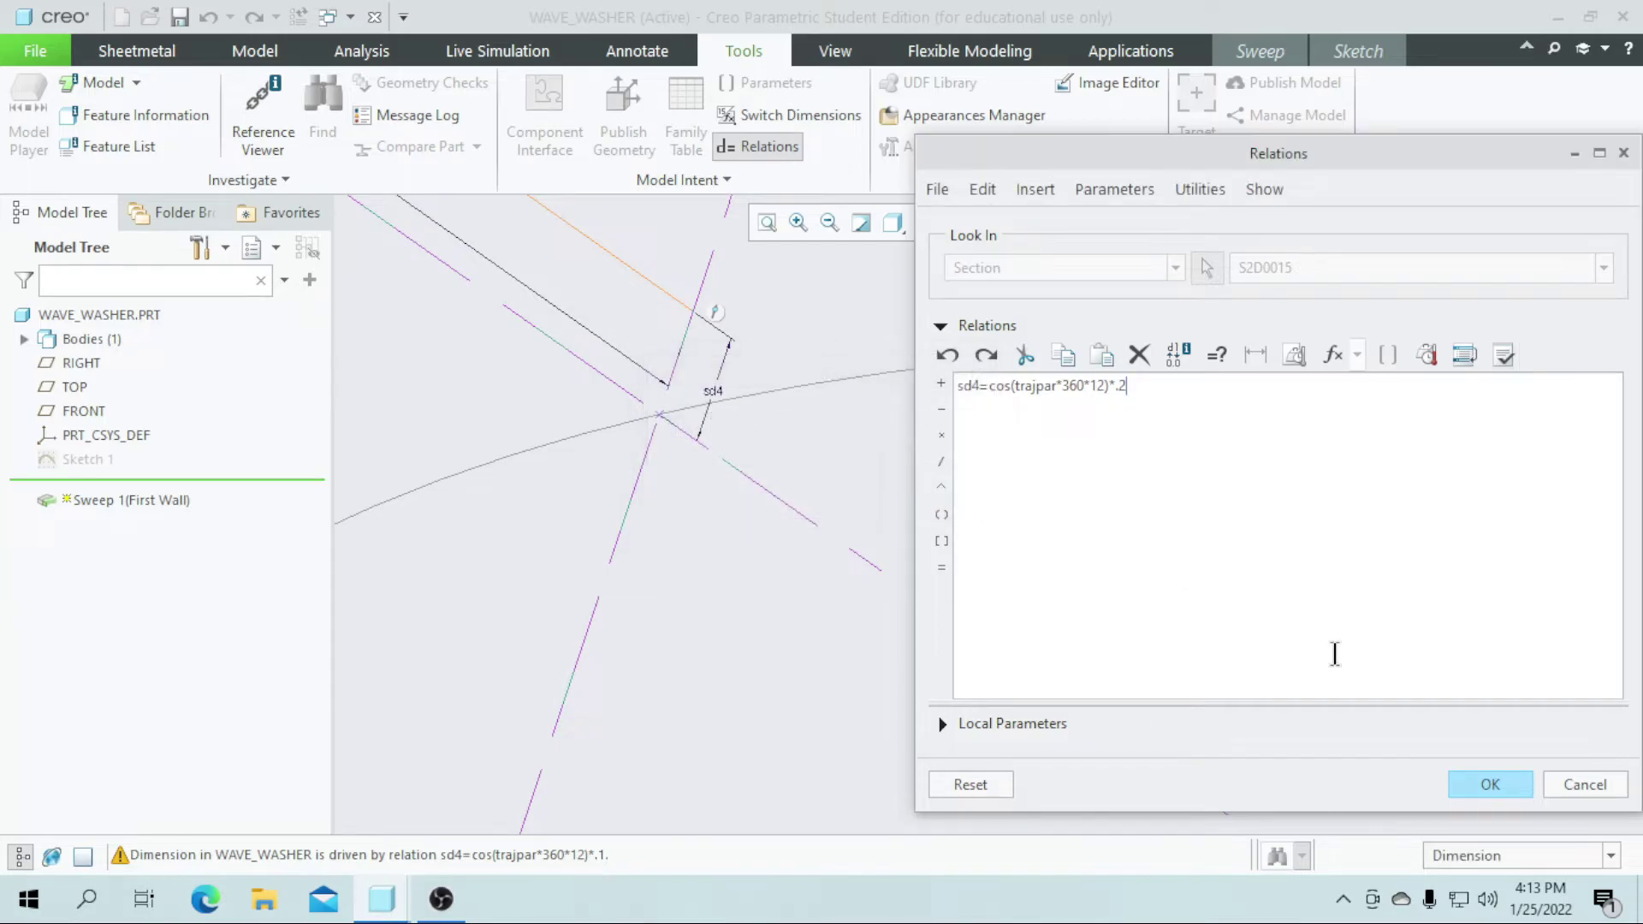
left_click(1478, 786)
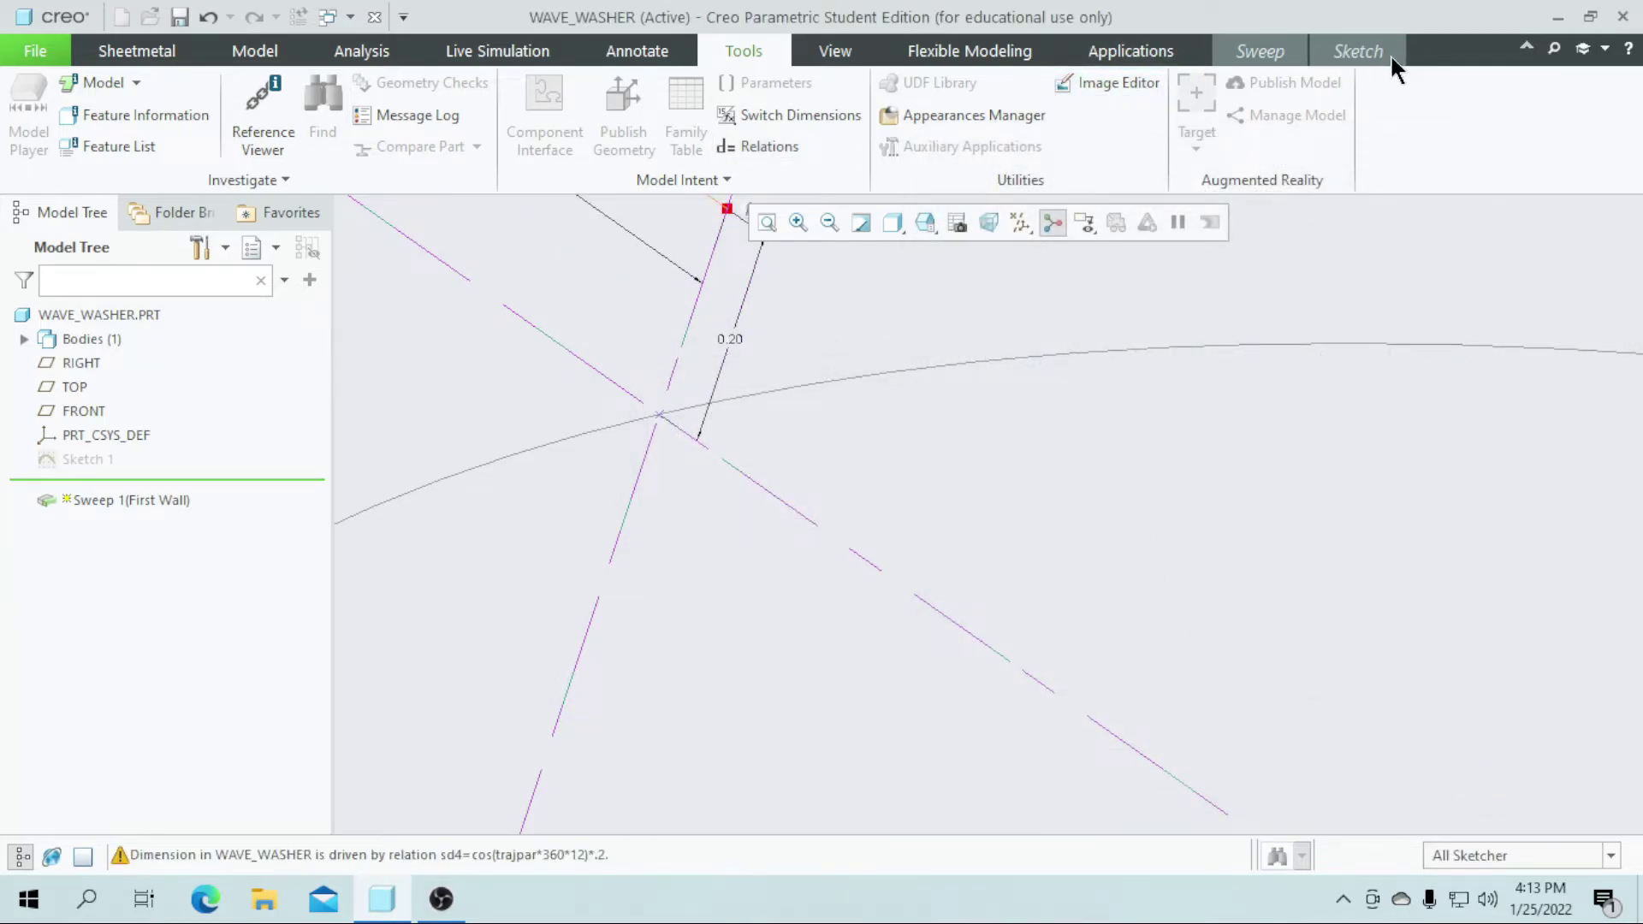
Close the section sketch and finish the redefined Sweep 1
left_click(1361, 51)
left_click(1532, 144)
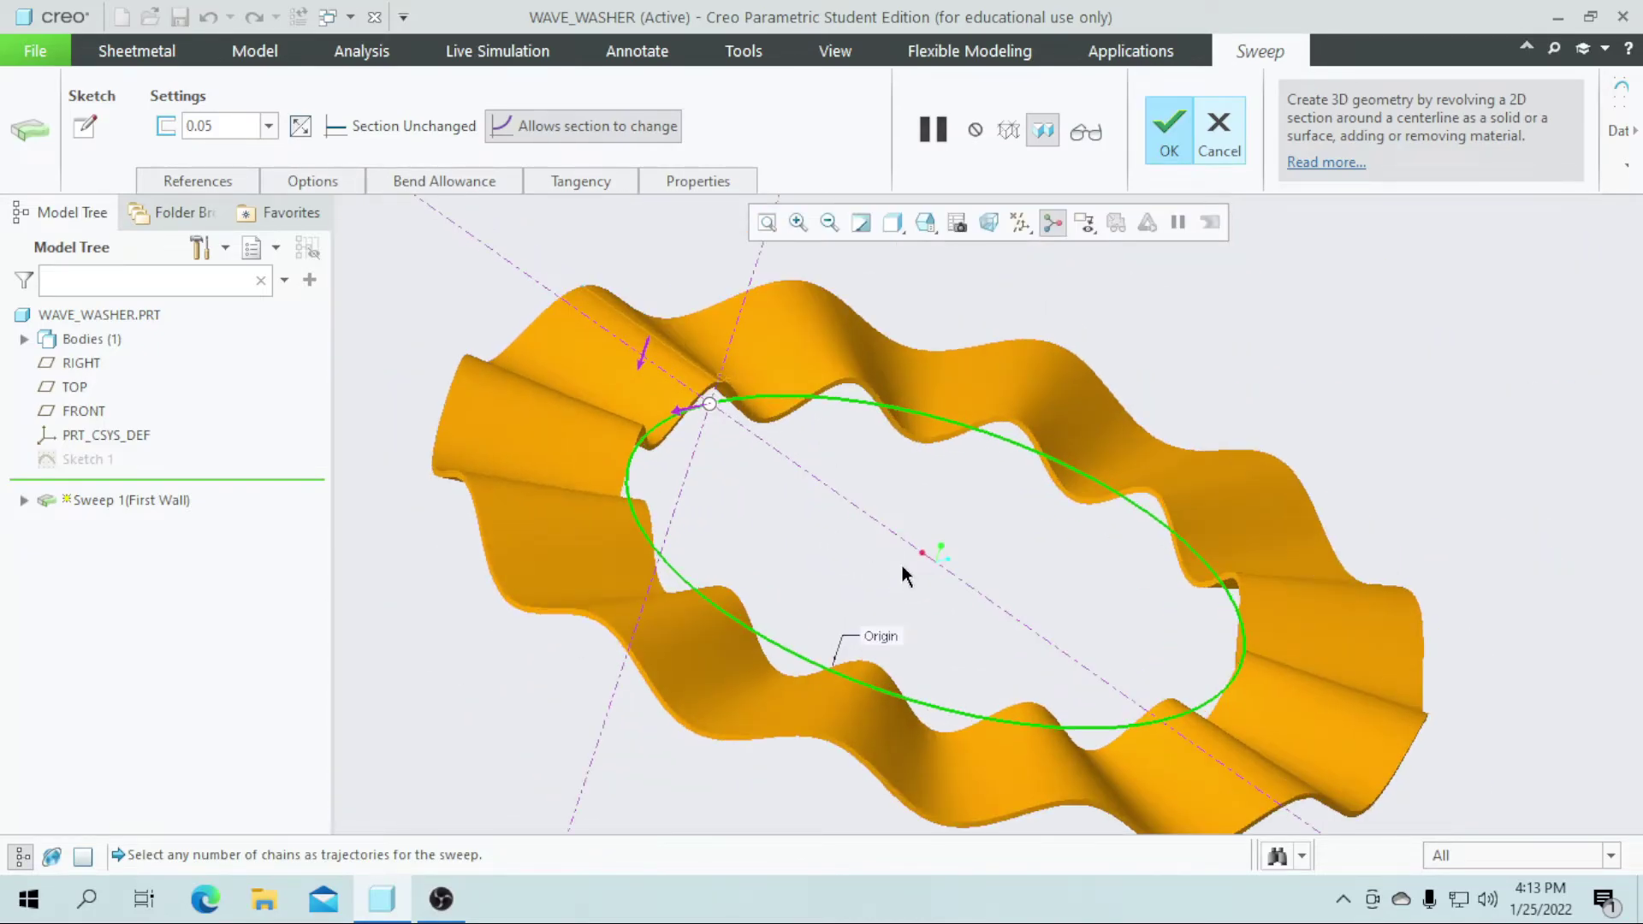
middle_click(903, 565)
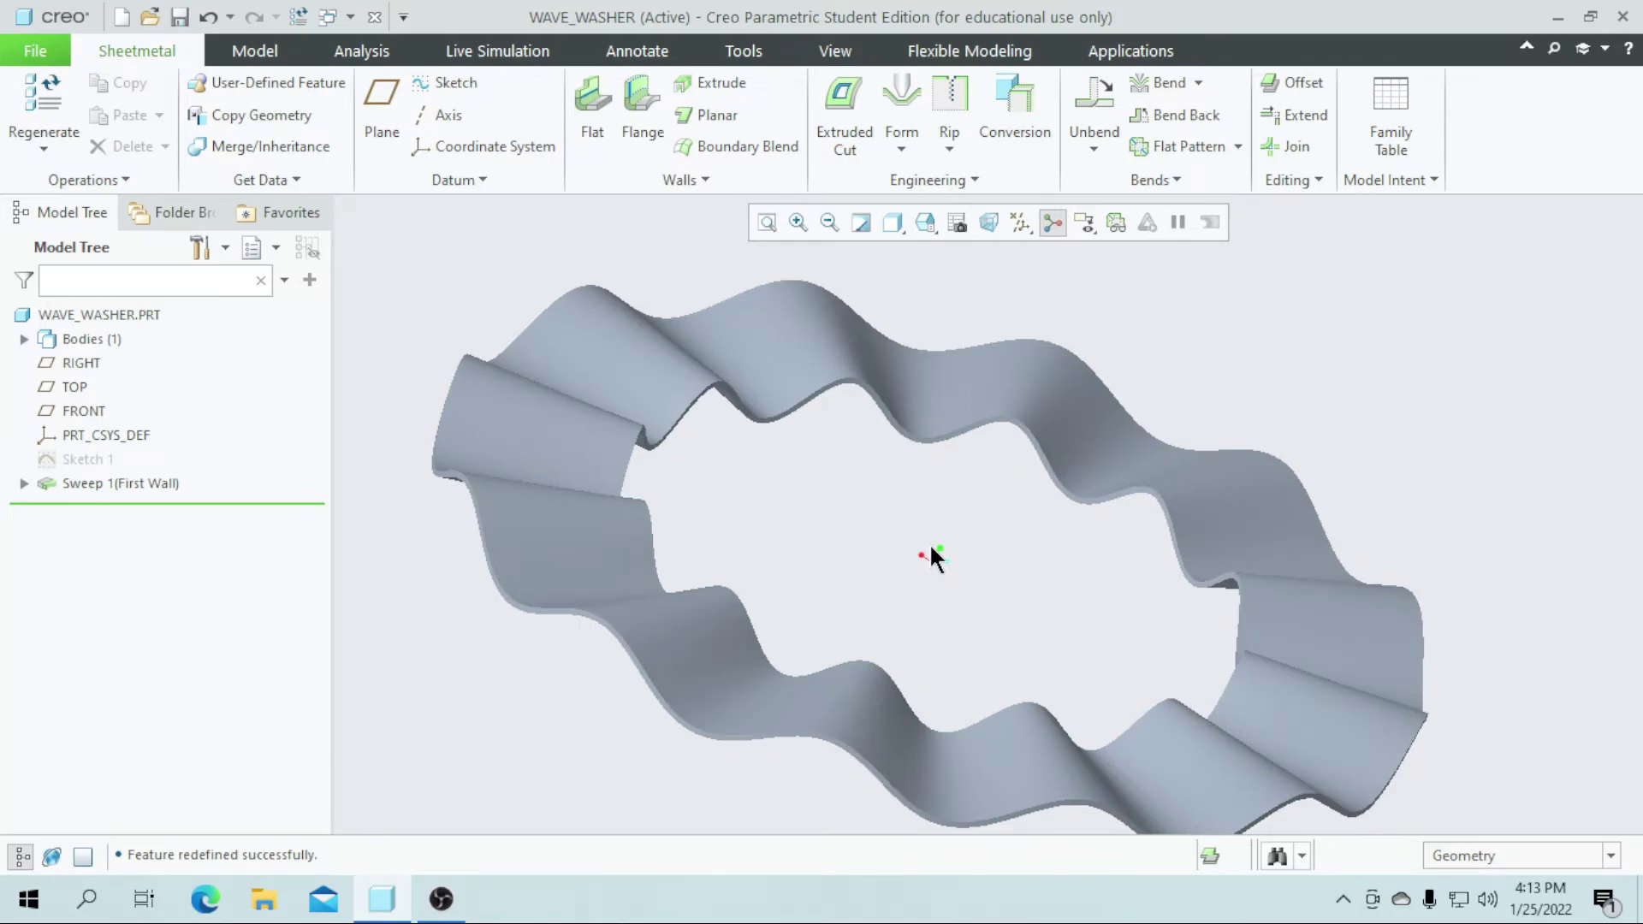
scroll(929, 556, "up", 2)
scroll(922, 452, "down", 2)
middle_click_drag(816, 743, 828, 706)
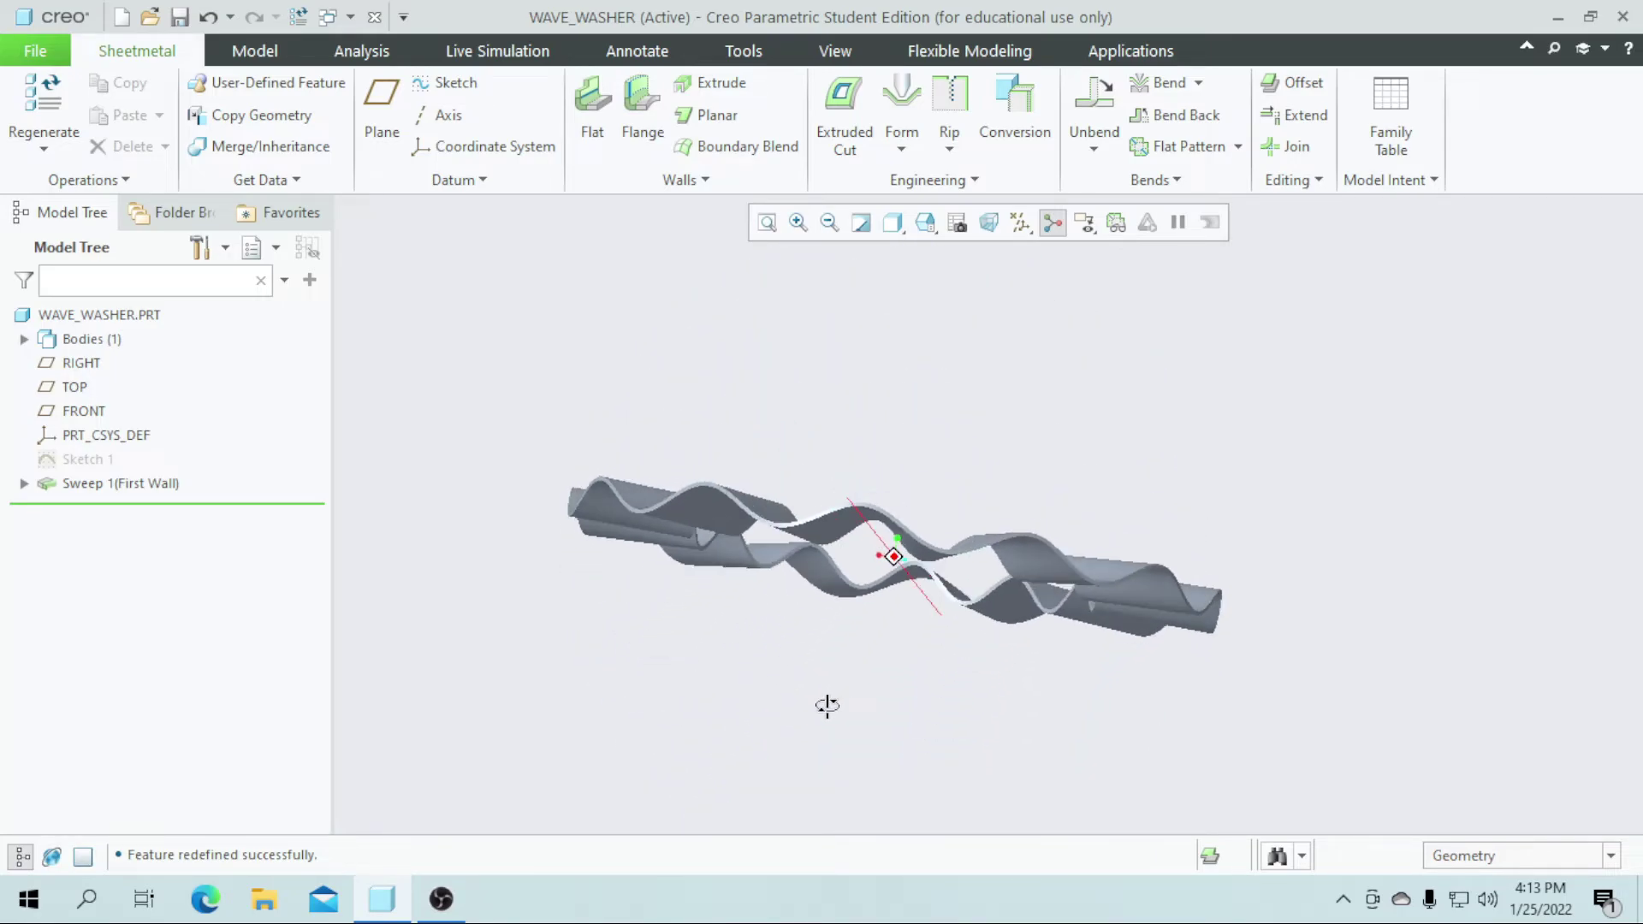
mouse_move(944, 478)
middle_mouse_down()
mouse_move(895, 550)
mouse_move(895, 485)
mouse_move(936, 568)
mouse_move(1044, 534)
mouse_move(1060, 594)
mouse_move(976, 536)
mouse_move(973, 514)
middle_mouse_up()
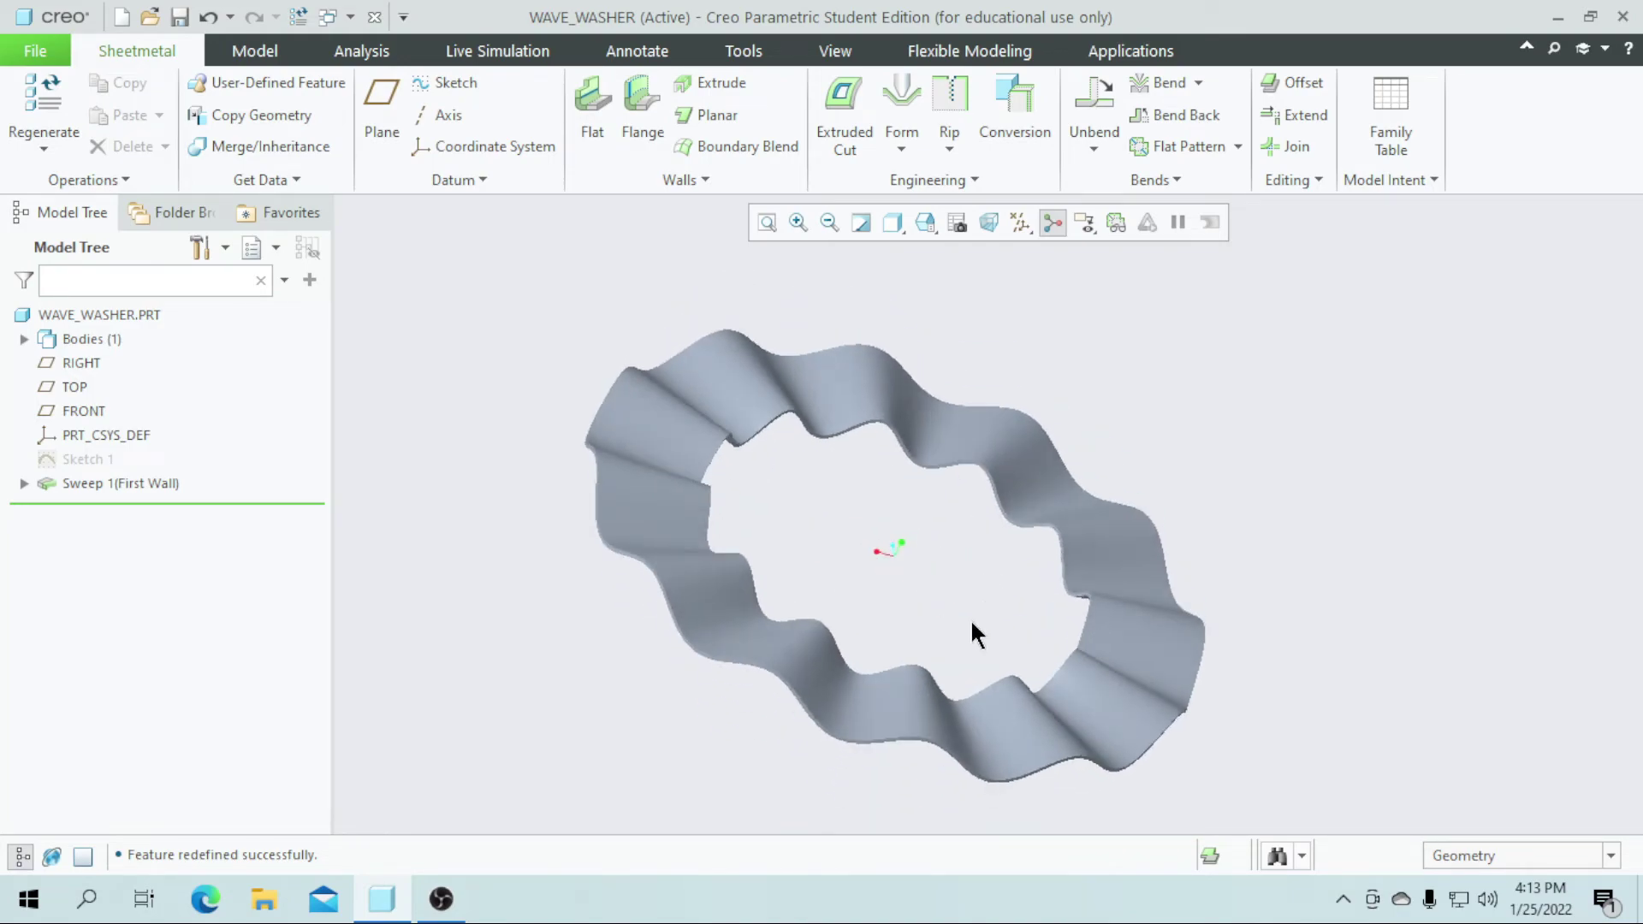
mouse_move(972, 624)
middle_mouse_down()
mouse_move(971, 587)
mouse_move(948, 602)
middle_mouse_up()
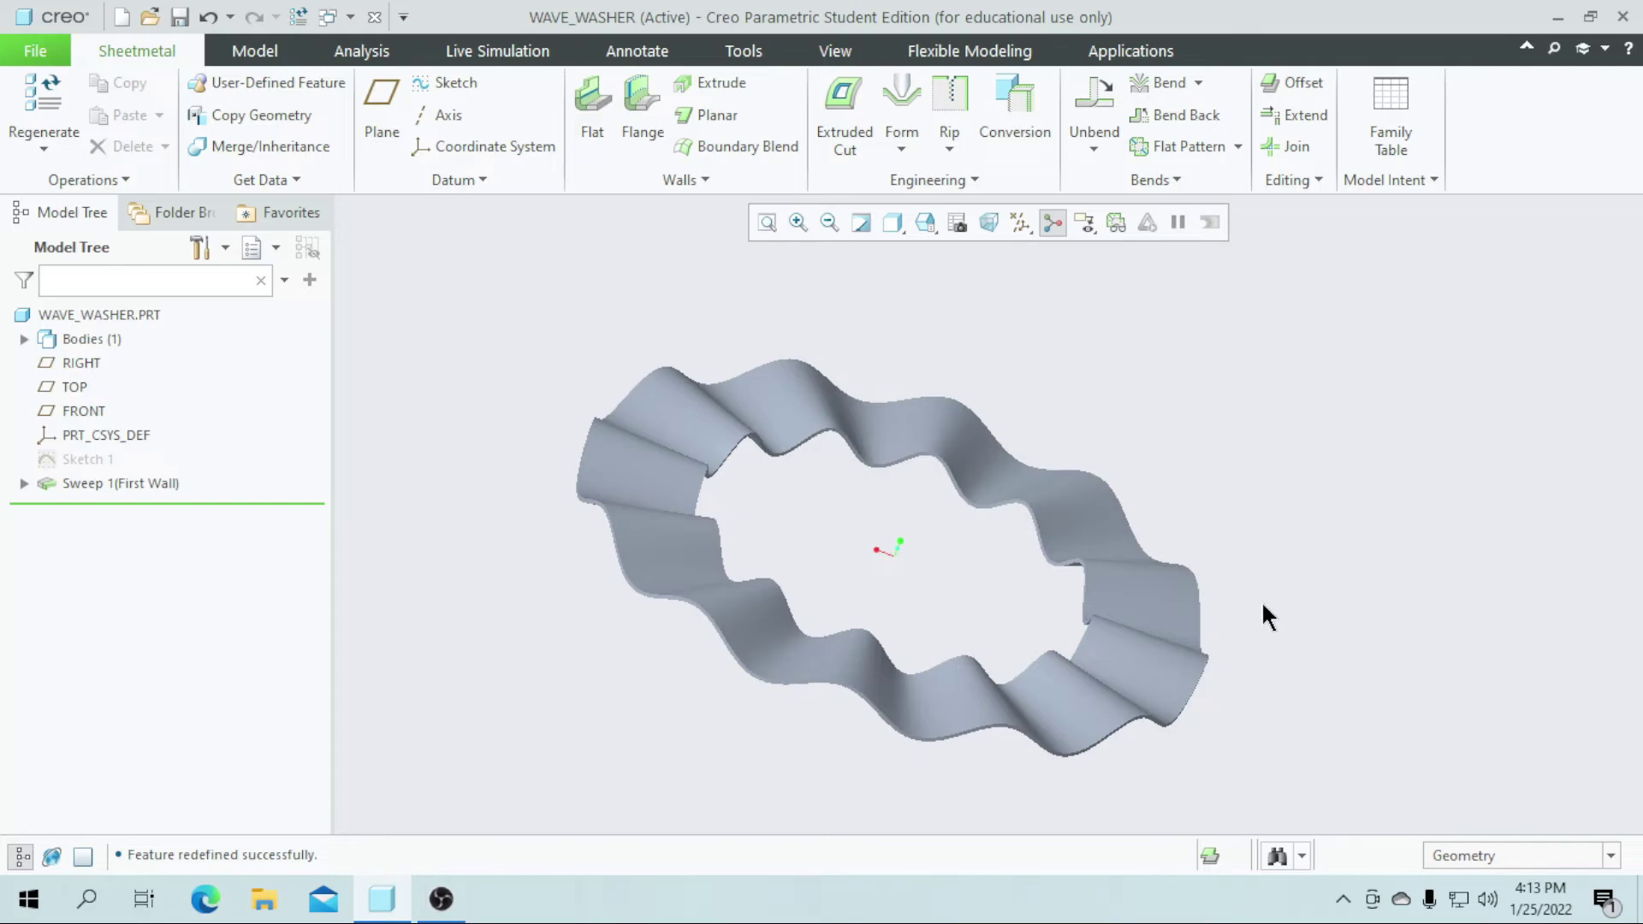